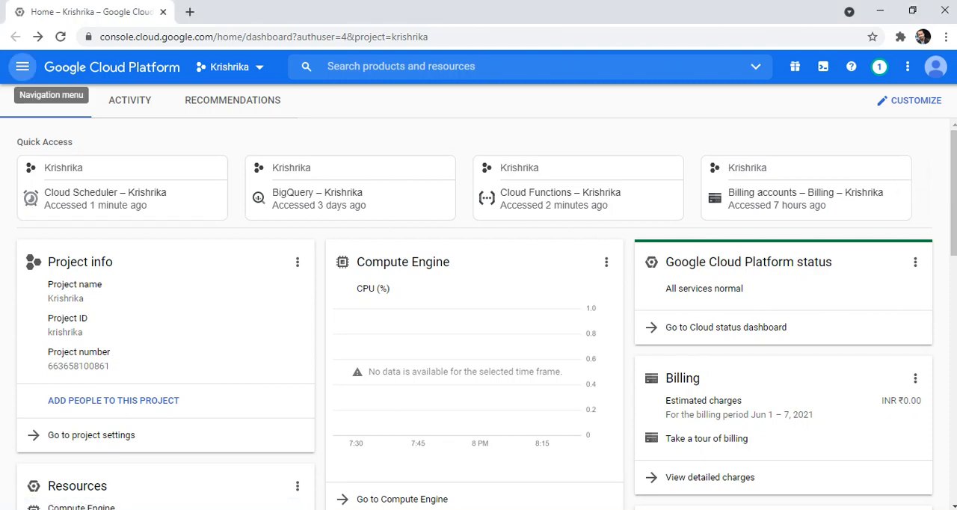
- Find Cloud Functions among the console's products and open it in a new browser tab
click(23, 67)
key(ctrl+f)
text(function)
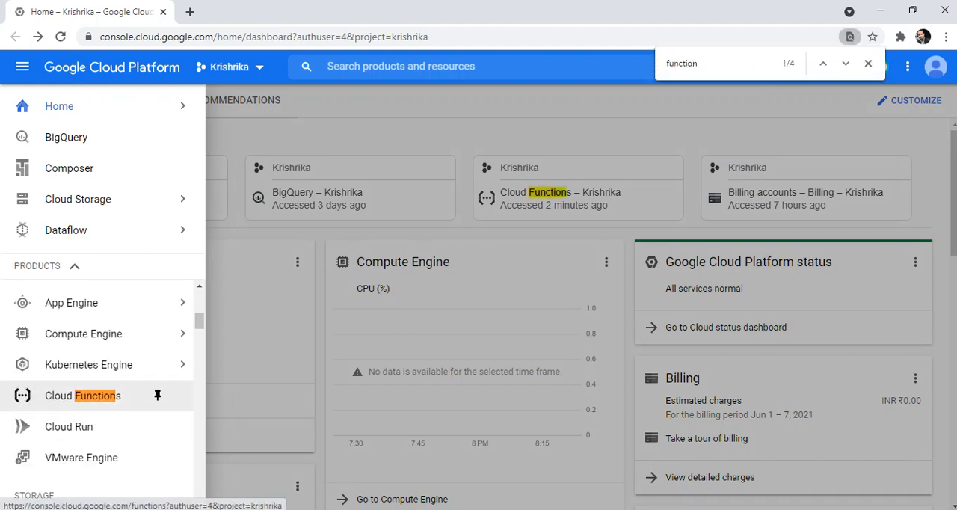
right_click(53, 401)
click(107, 295)
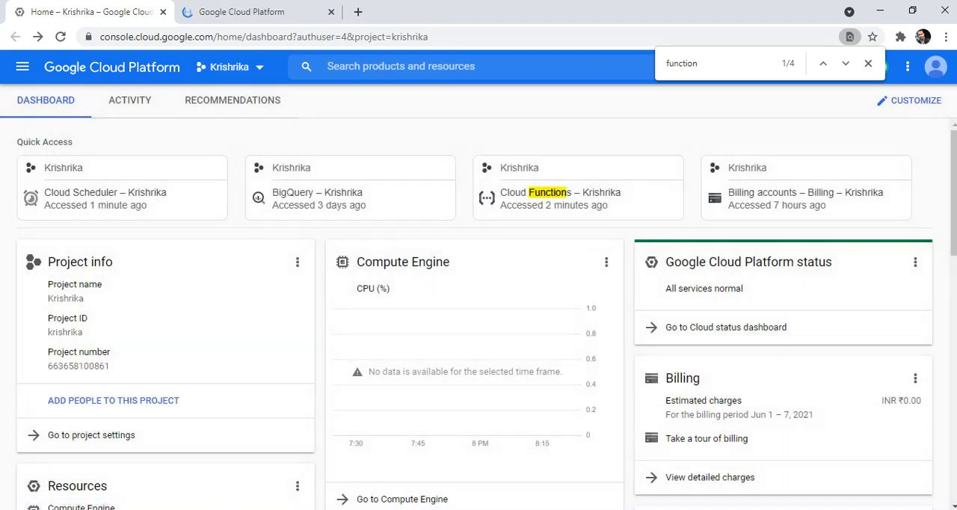
click(241, 11)
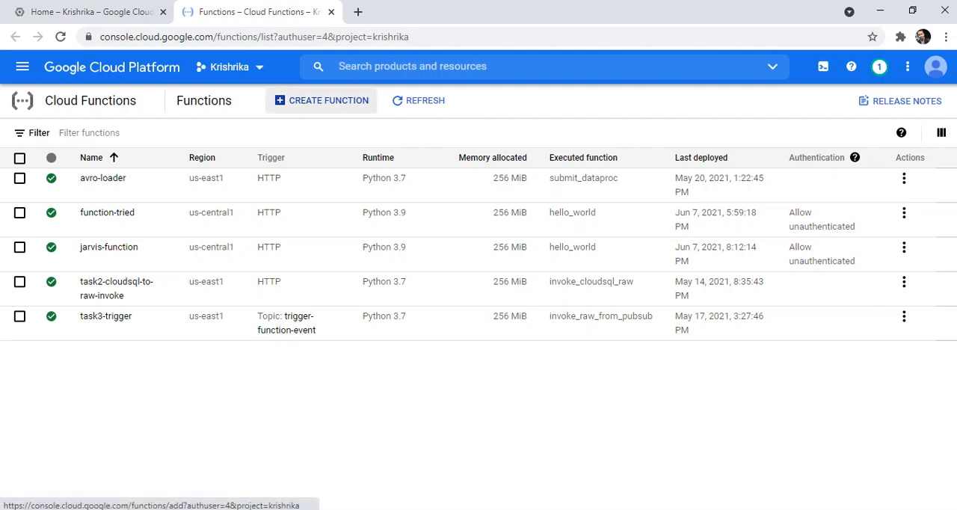
- Start creating a new cloud function and name it function-demo-1
click(322, 100)
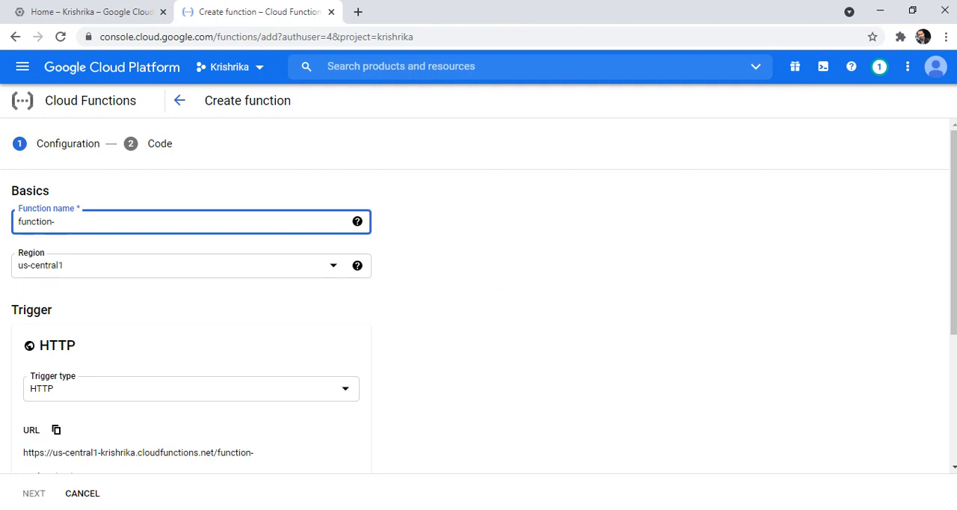
text(demo-1)
- Set the HTTP trigger to allow unauthenticated invocations and save the trigger settings
scroll(478, 291, down, 2)
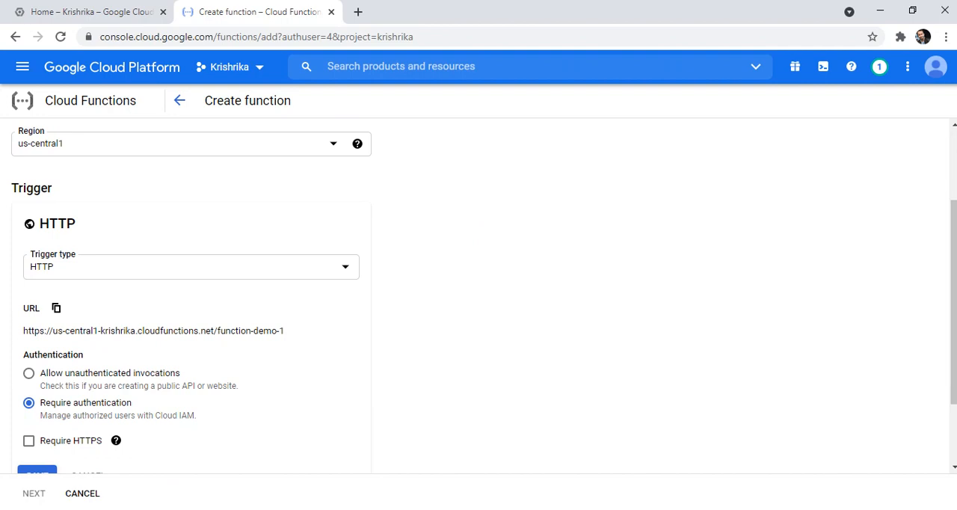
triple_click(154, 331)
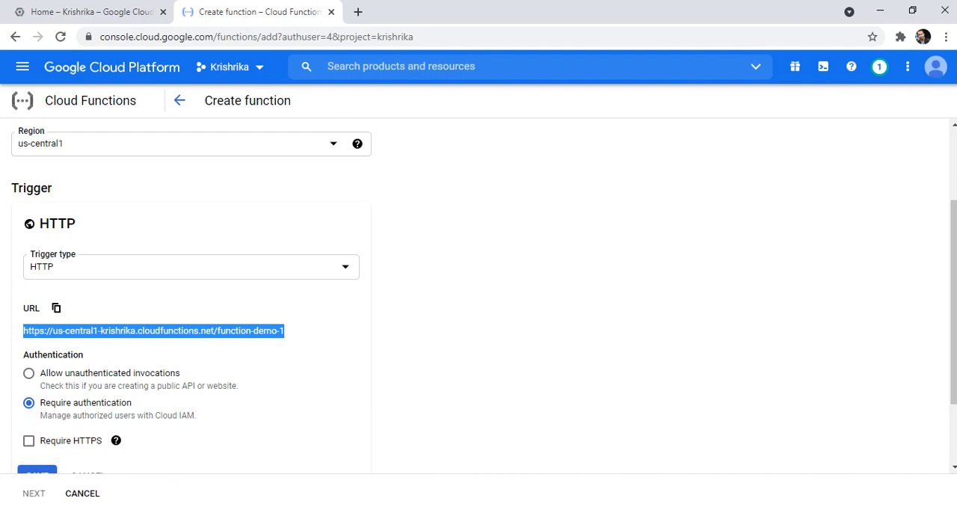
click(302, 341)
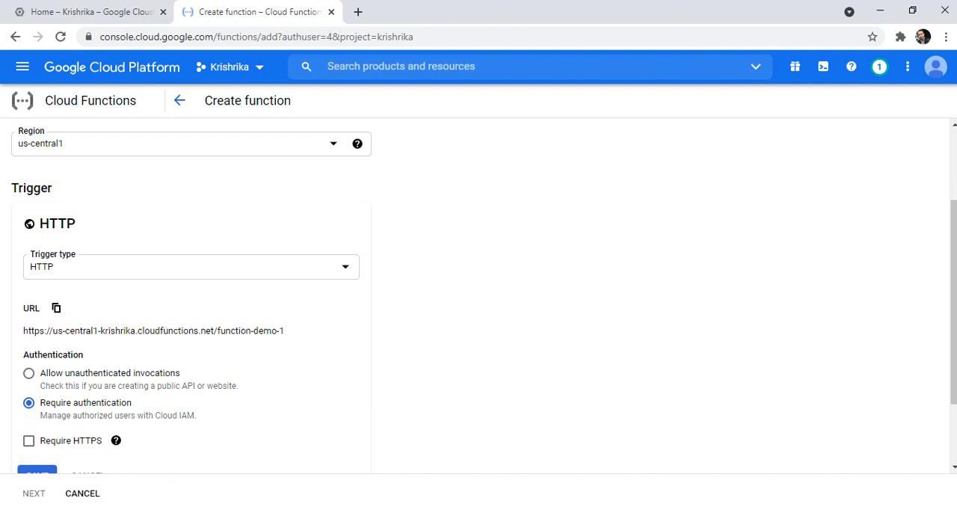
scroll(479, 296, down, 2)
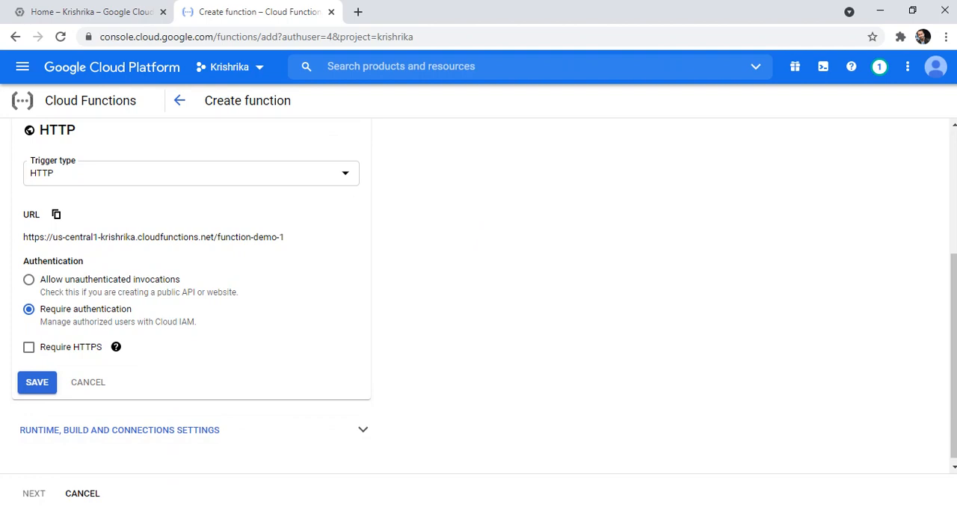
click(29, 280)
click(37, 382)
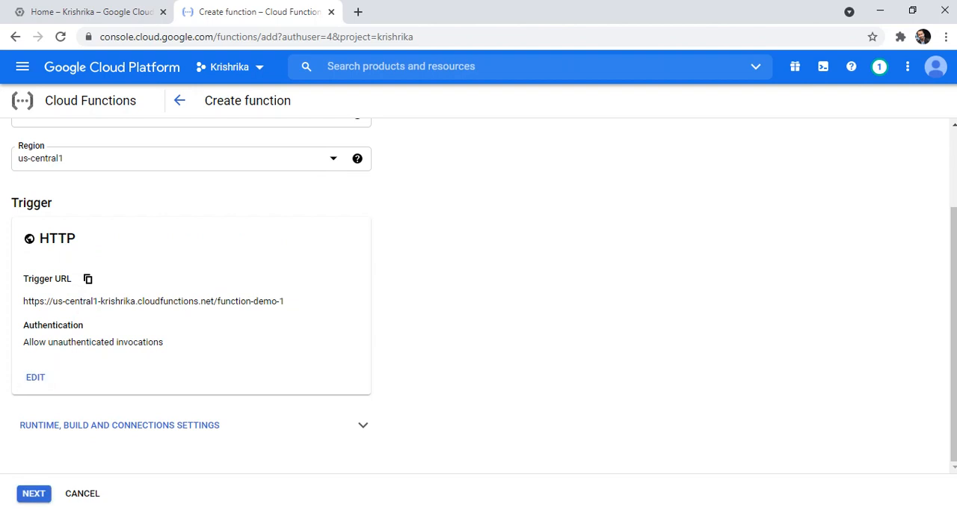
- Examine the function's runtime, build and connections settings, including memory, timeout, build variables and ingress options
click(120, 425)
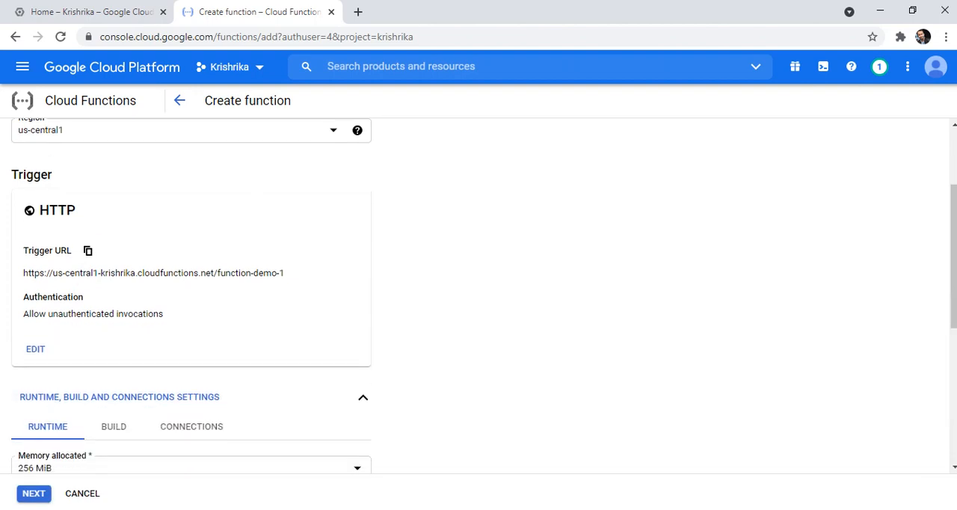
scroll(191, 296, down, 3)
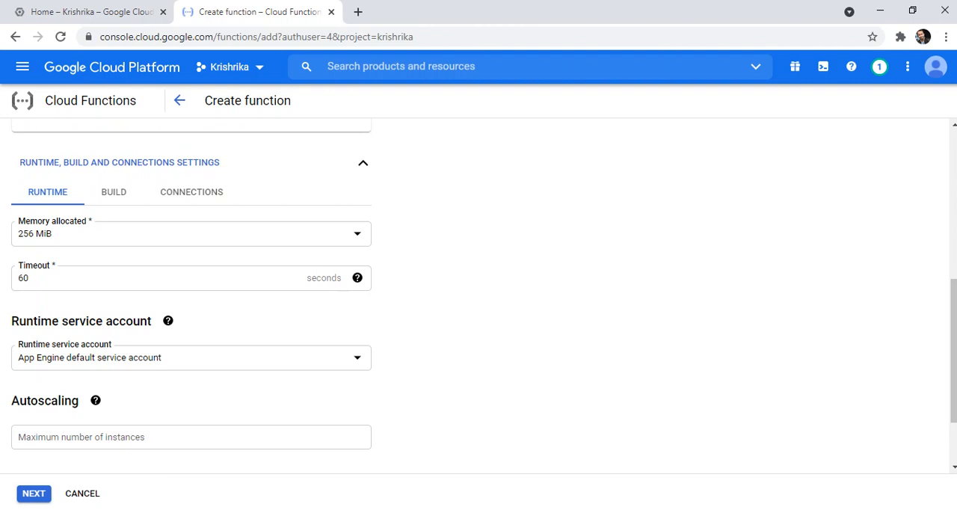
drag(53, 279, 15, 278)
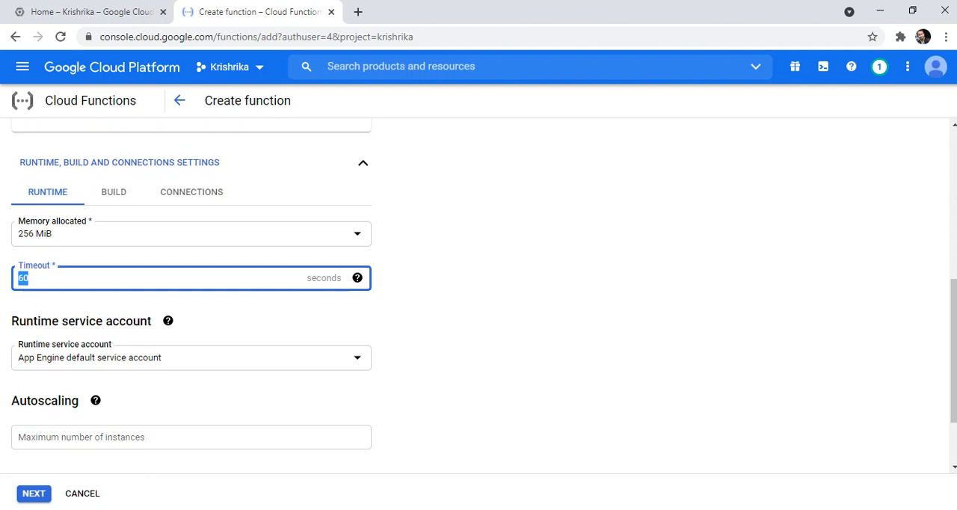
click(464, 291)
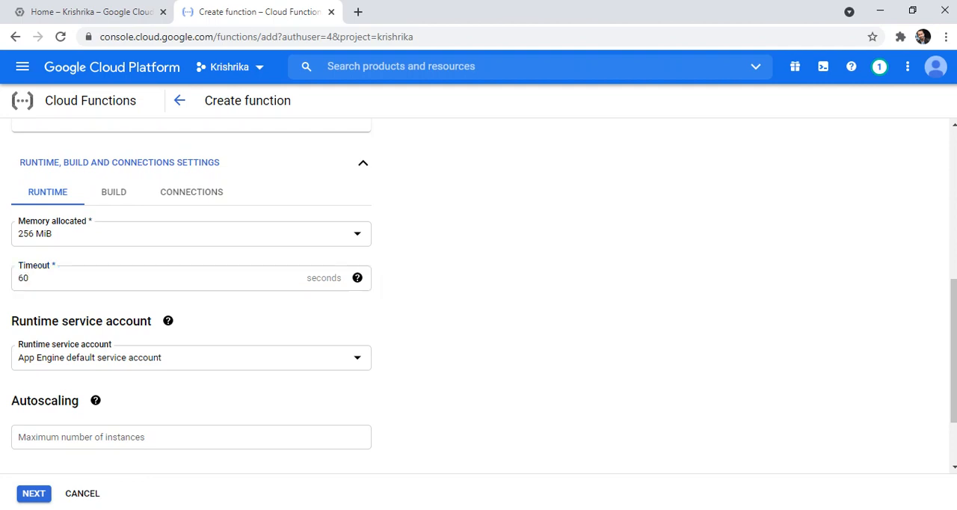
click(114, 193)
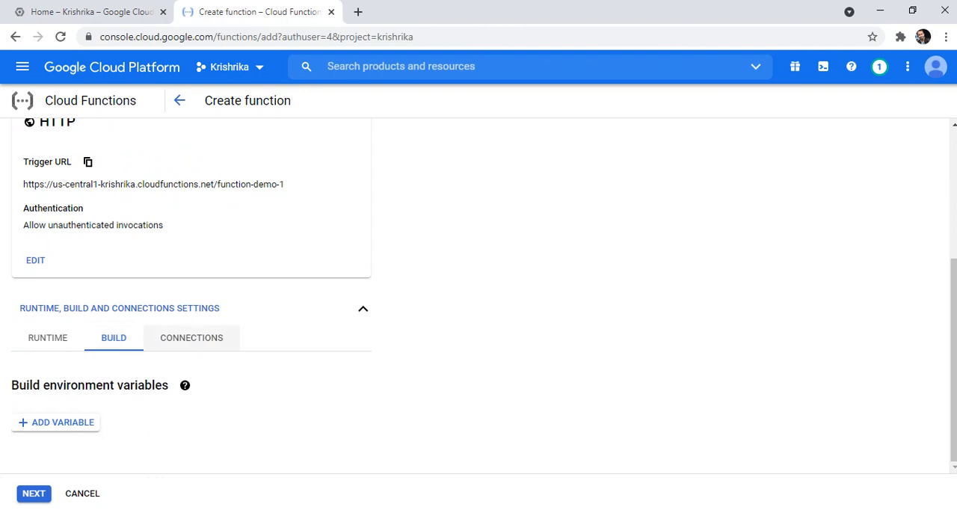
click(192, 338)
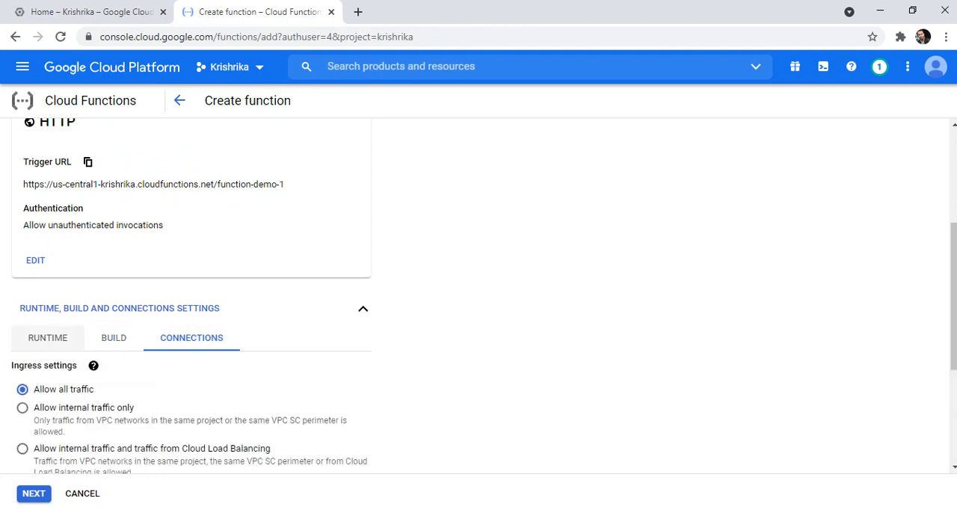
click(47, 338)
scroll(47, 338, down, 3)
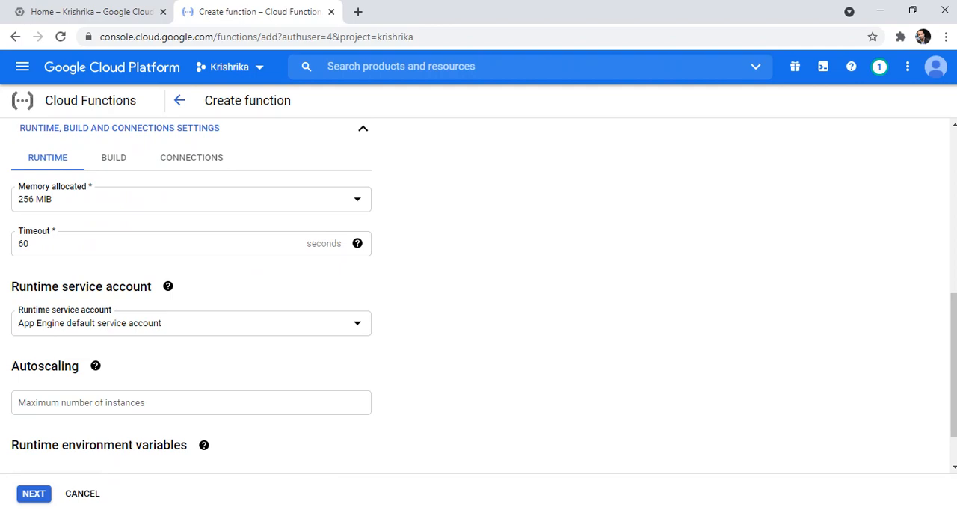
- Choose the App Engine default service account as runtime service account and proceed to the code stage
click(191, 323)
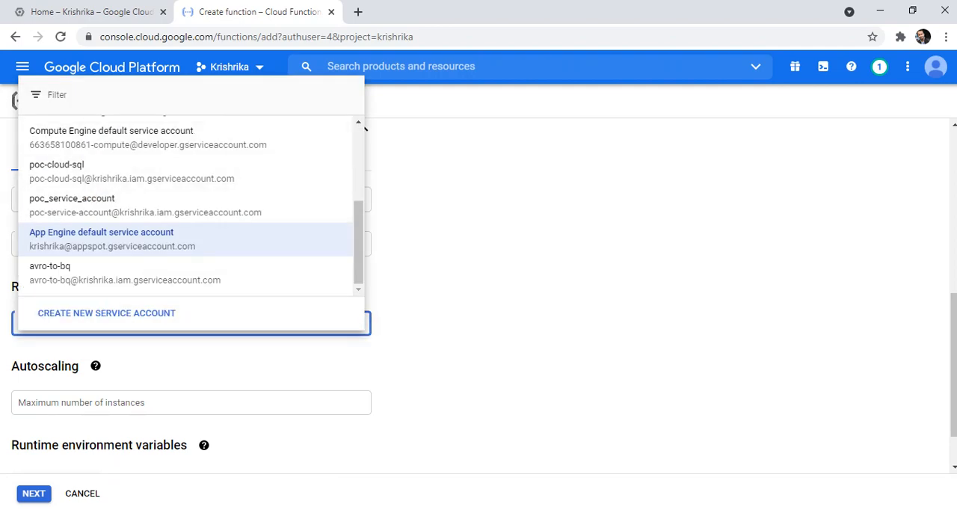
click(113, 238)
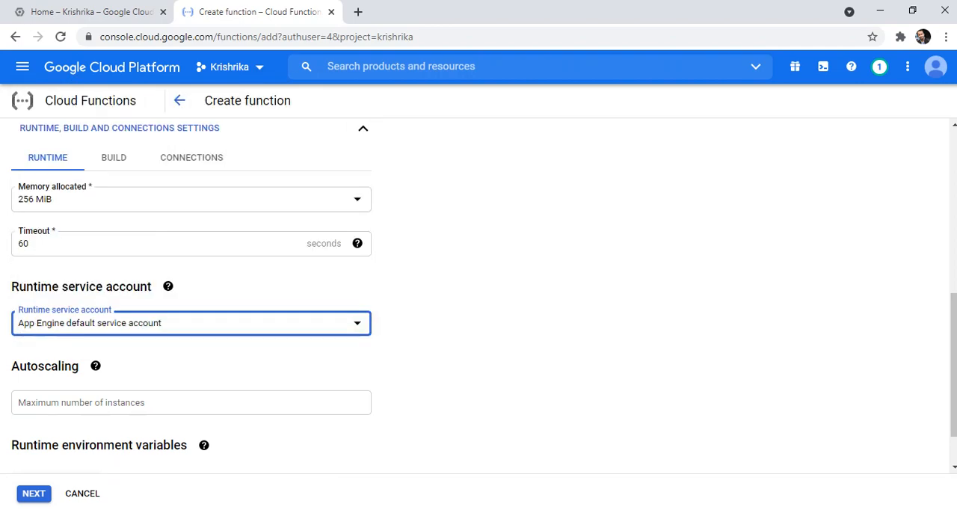
scroll(479, 289, down, 1)
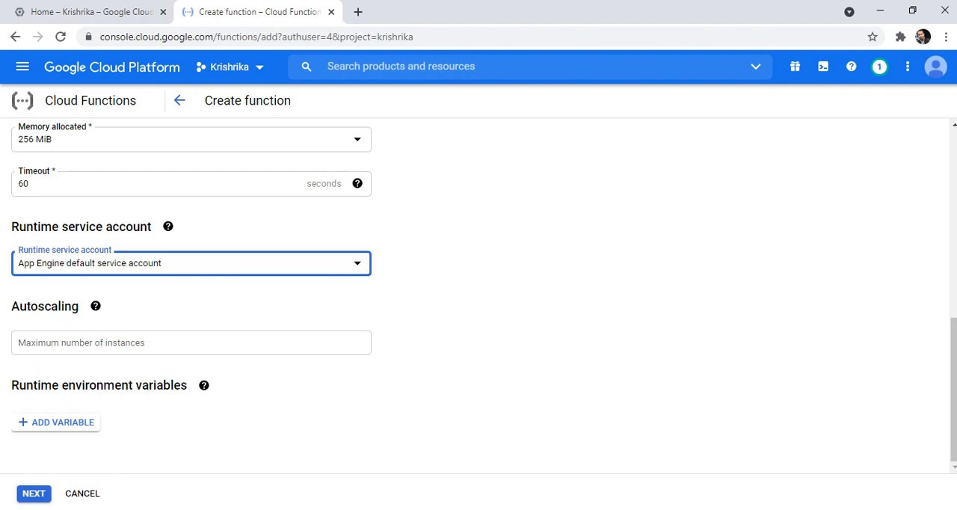
click(34, 494)
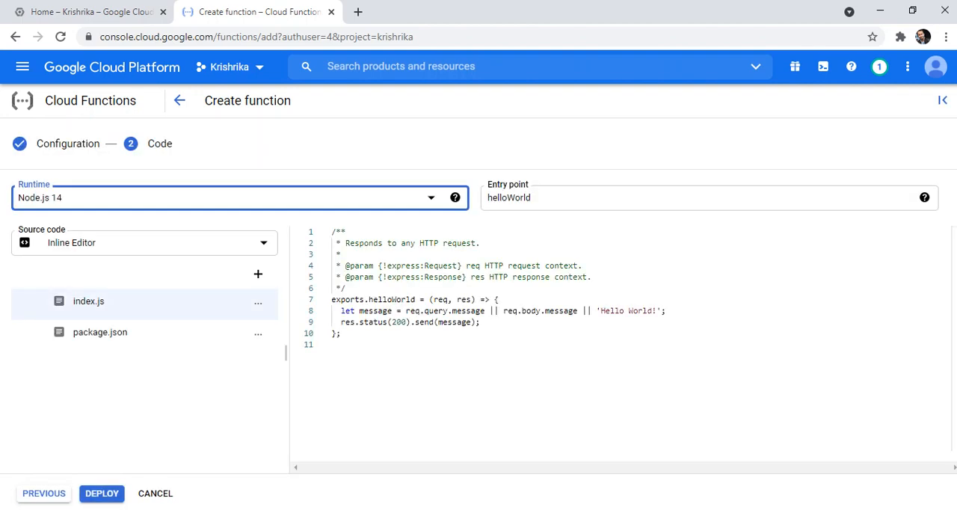
- Set the function's runtime to Python 3.9
click(239, 199)
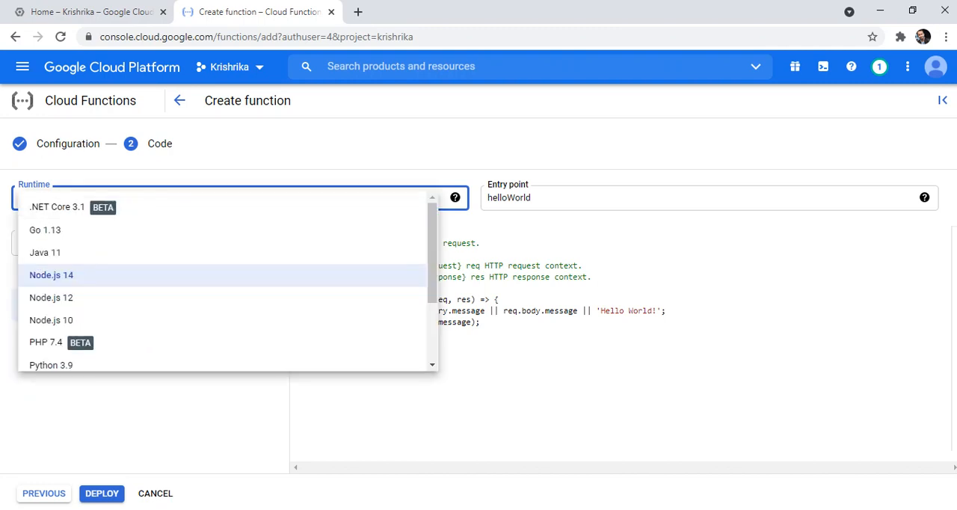
click(82, 275)
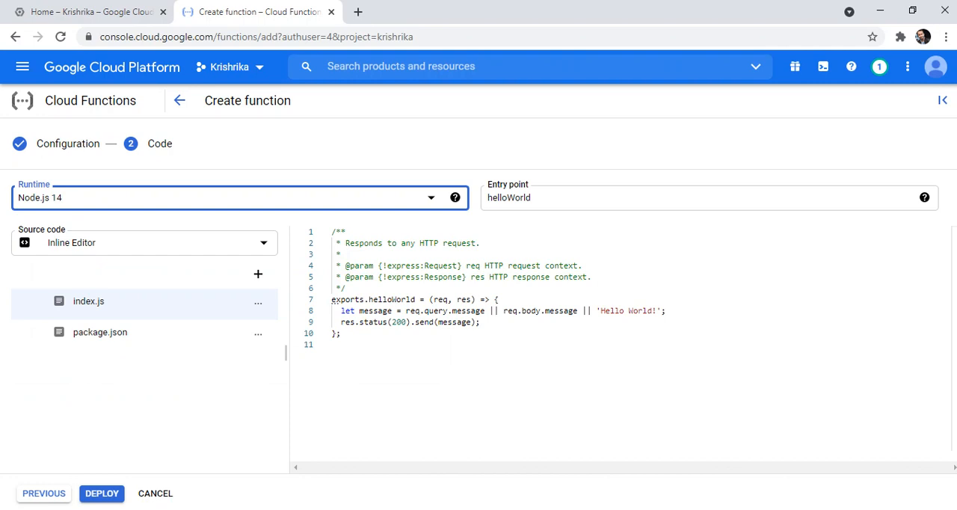
click(239, 199)
scroll(239, 258, down, 2)
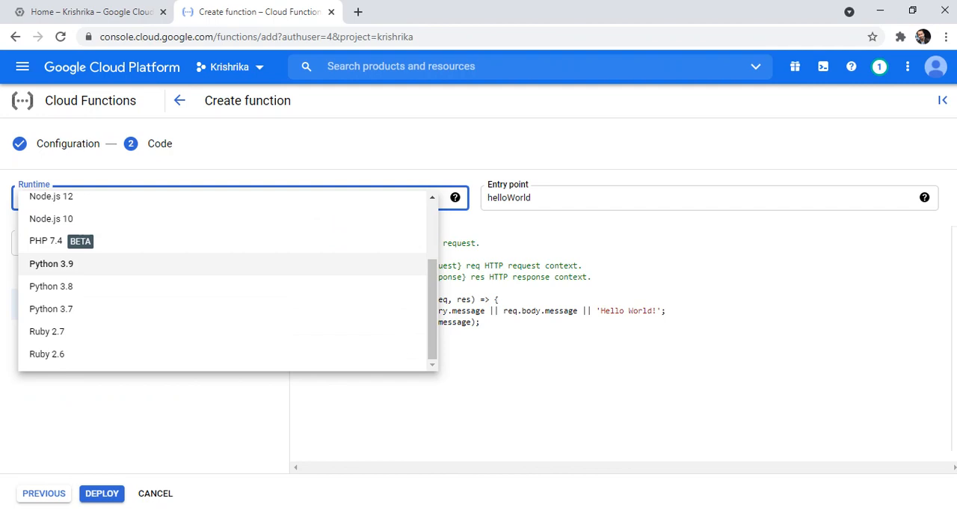
click(51, 263)
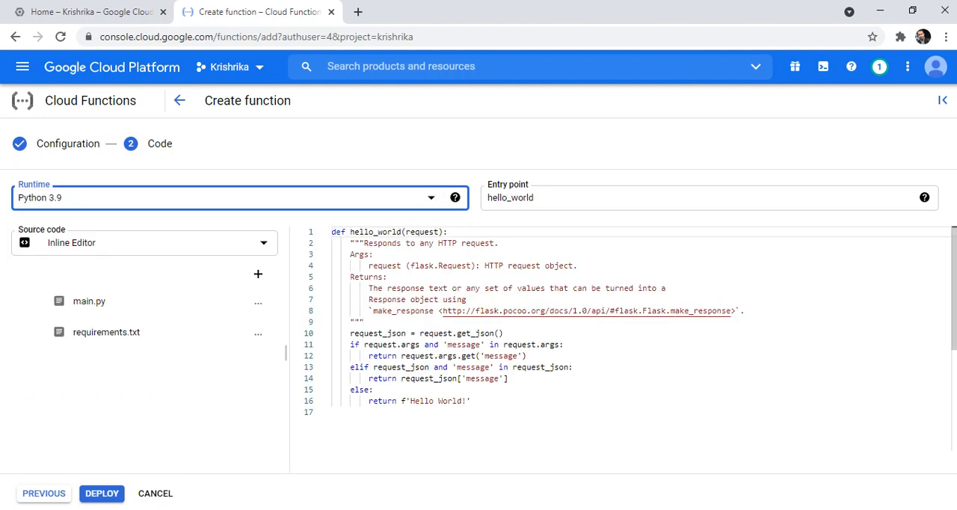
- Delete the whole docstring, including its closing triple quotes, from the hello_world function in main.py
drag(745, 311, 332, 243)
key(BackSpace)
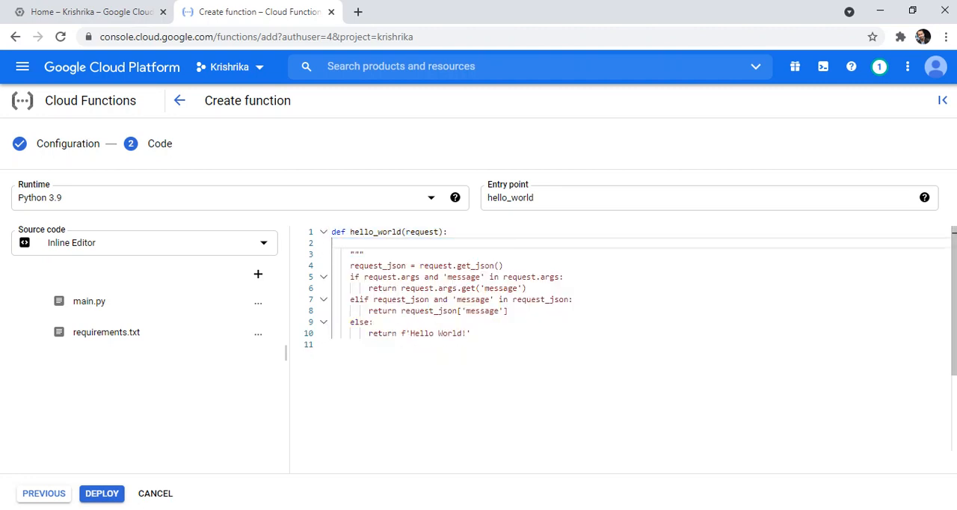
click(364, 254)
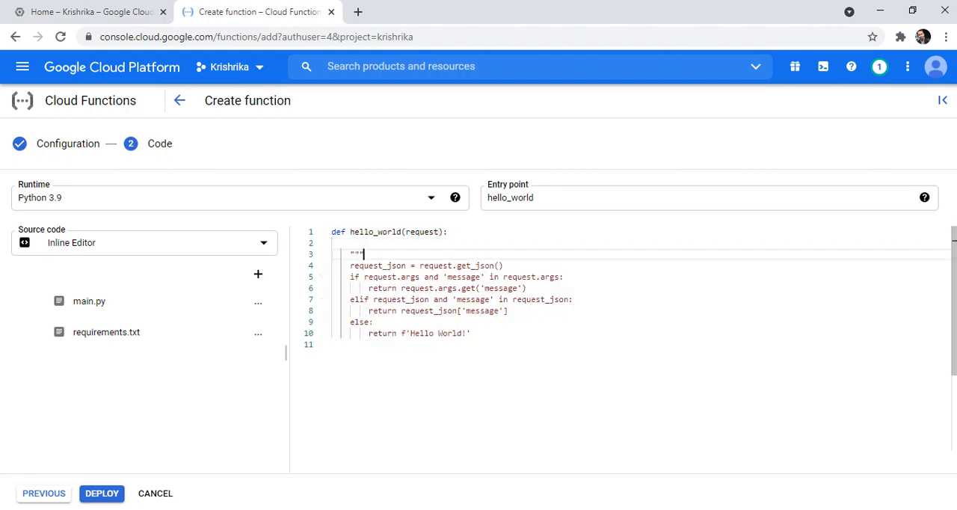
key(BackSpace)
key(BackSpace)
key(BackSpace)
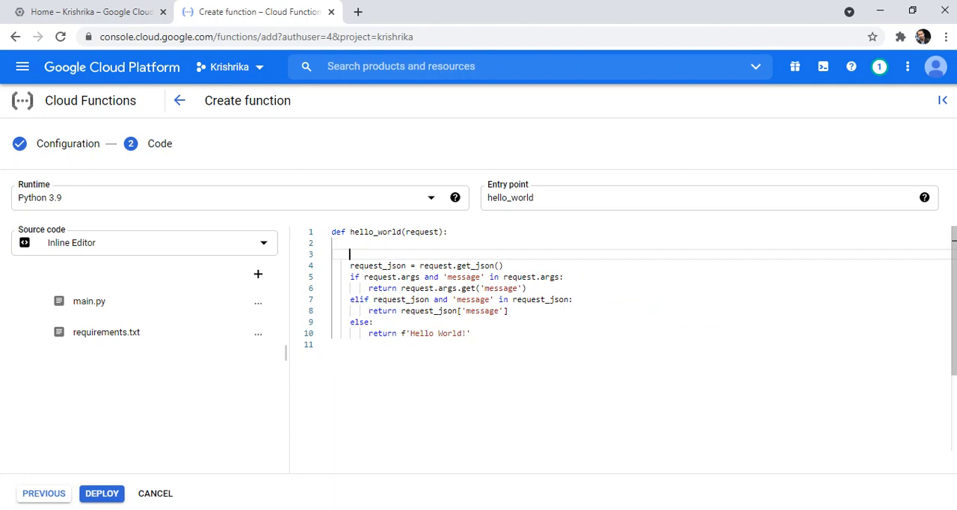
- Write the line request_json = request.get_json() at the start of the hello_world function body
text(request)
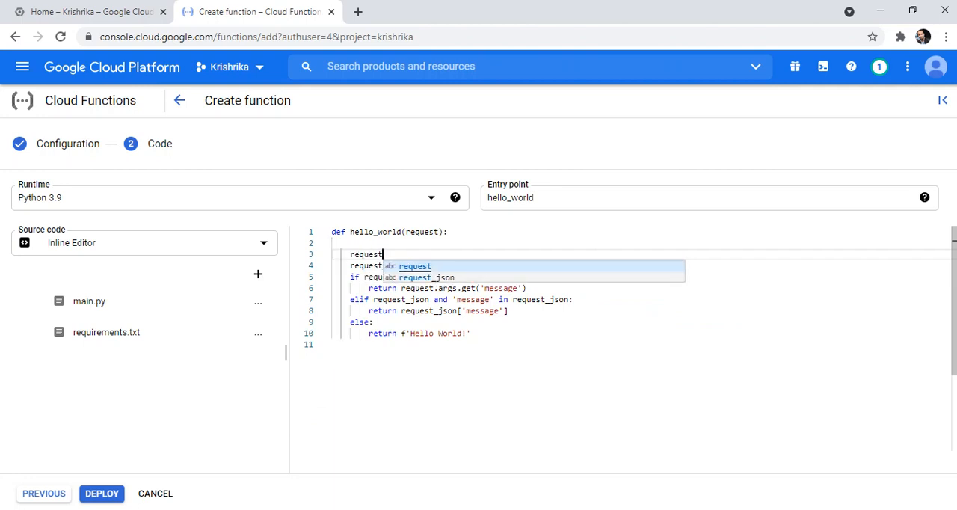
key(Escape)
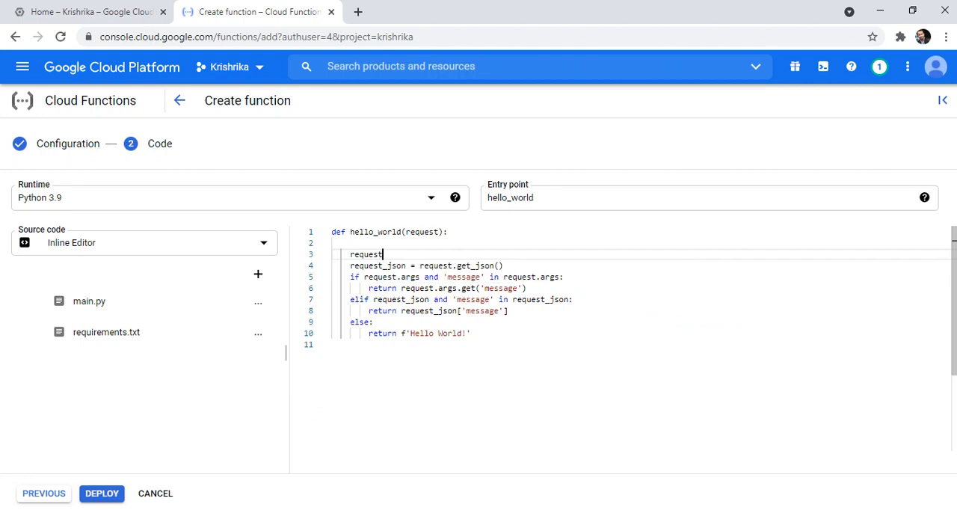
text(_json)
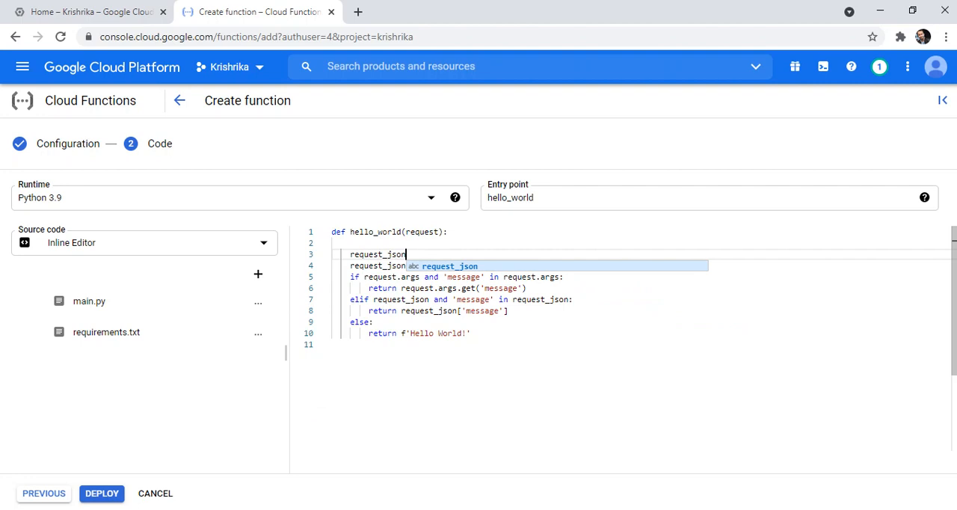
text( = request)
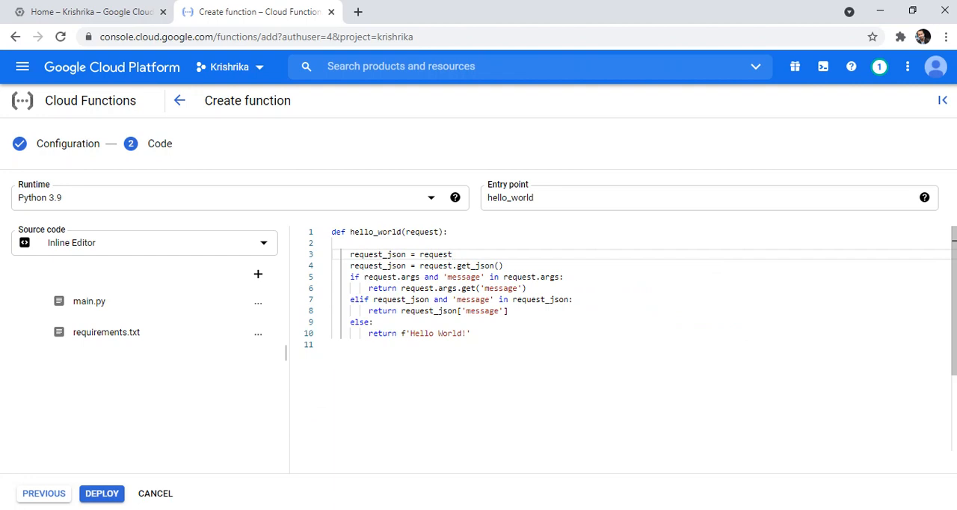
text(.get_json())
- Comment out the original template lines of hello_world and insert three blank lines between them and the new request_json line
drag(470, 334, 332, 262)
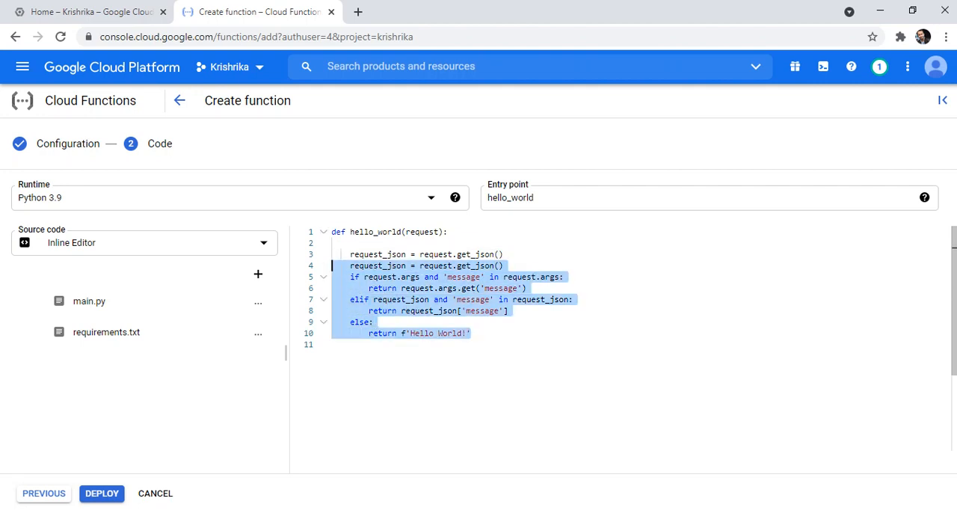
key(ctrl+slash)
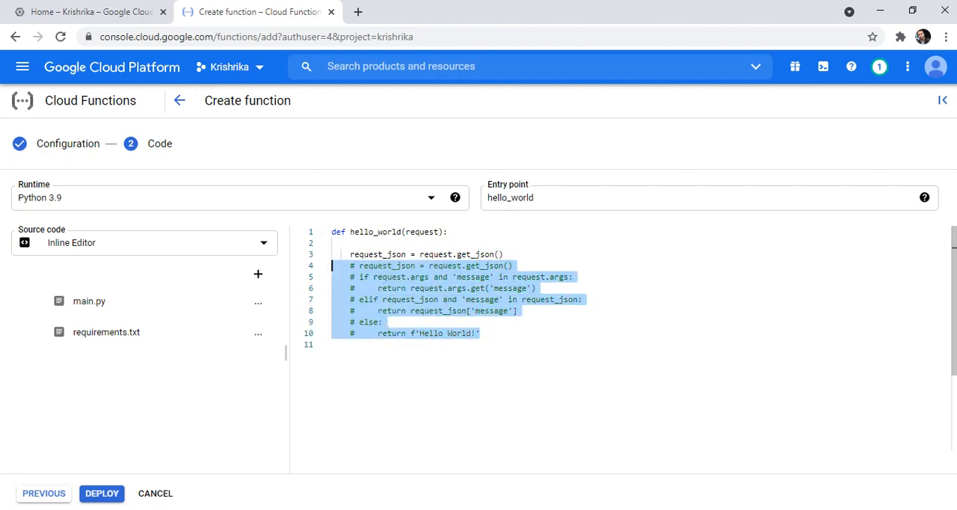
click(504, 254)
key(Return)
key(Return)
key(Return)
key(Up)
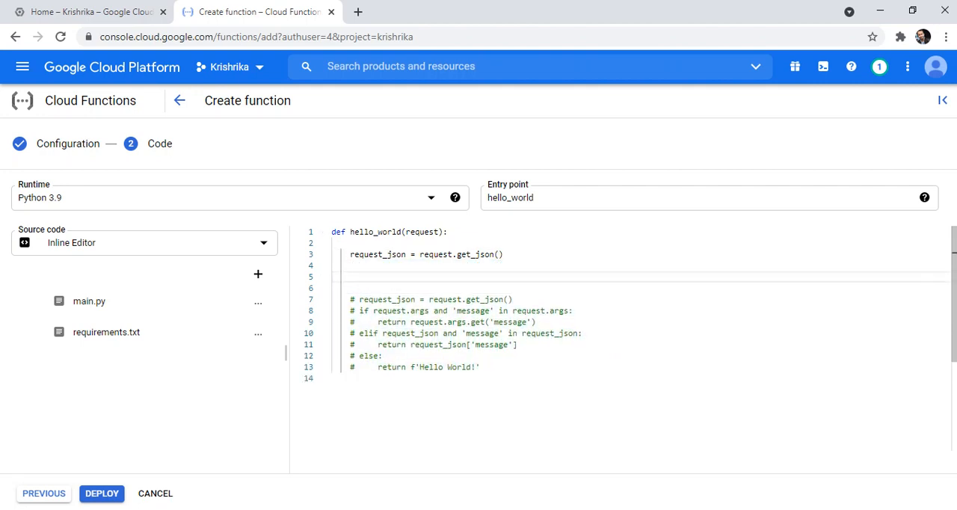
double_click(379, 255)
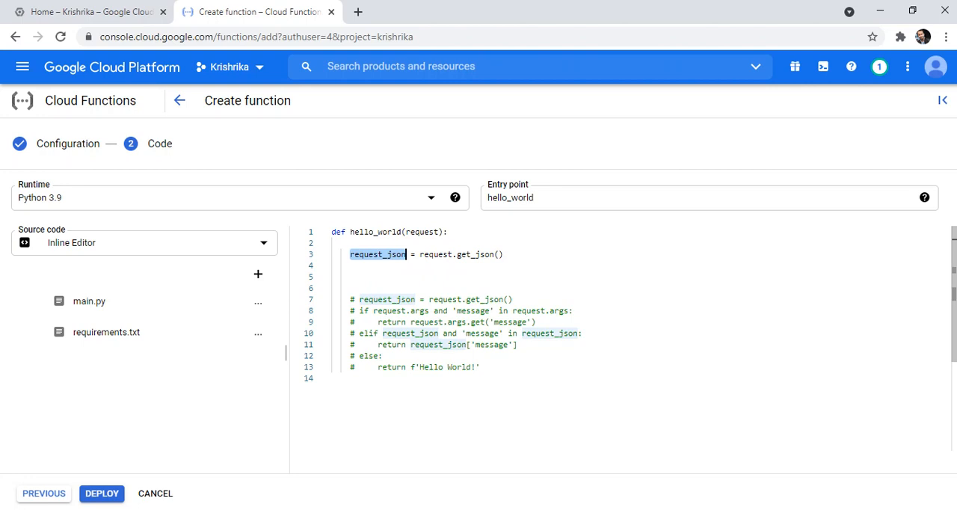
- Write the line name = request_json.get("name") on line 5 of the hello_world function
click(350, 277)
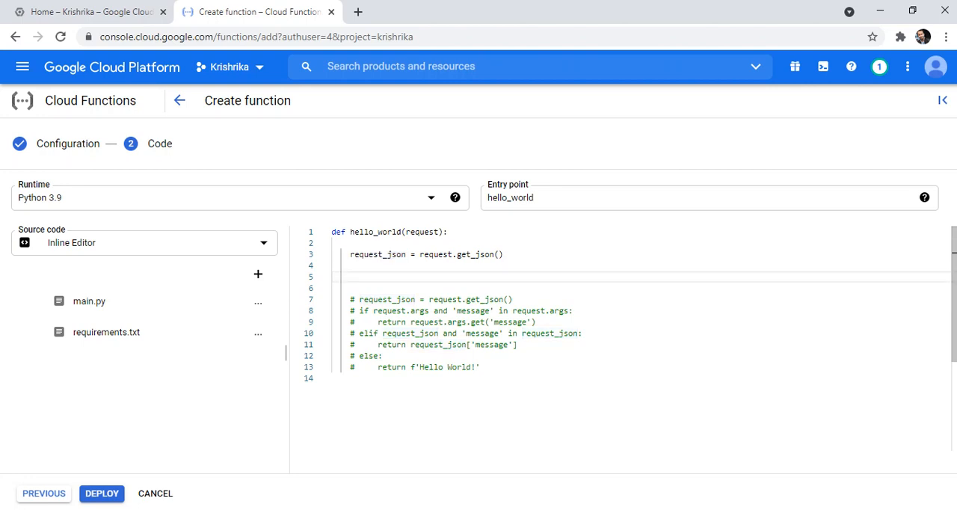
key(Tab)
key(Tab)
text(name = reque)
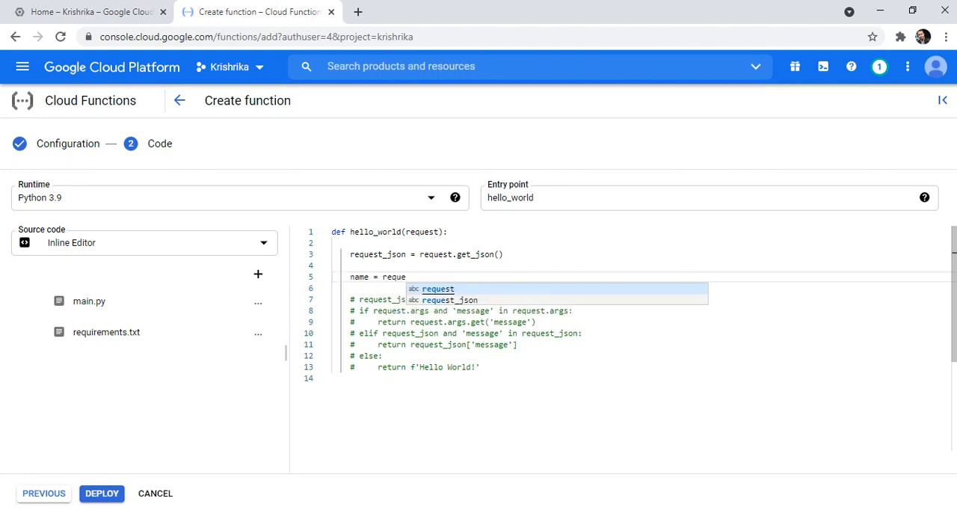
key(Down)
key(Return)
text(.get)
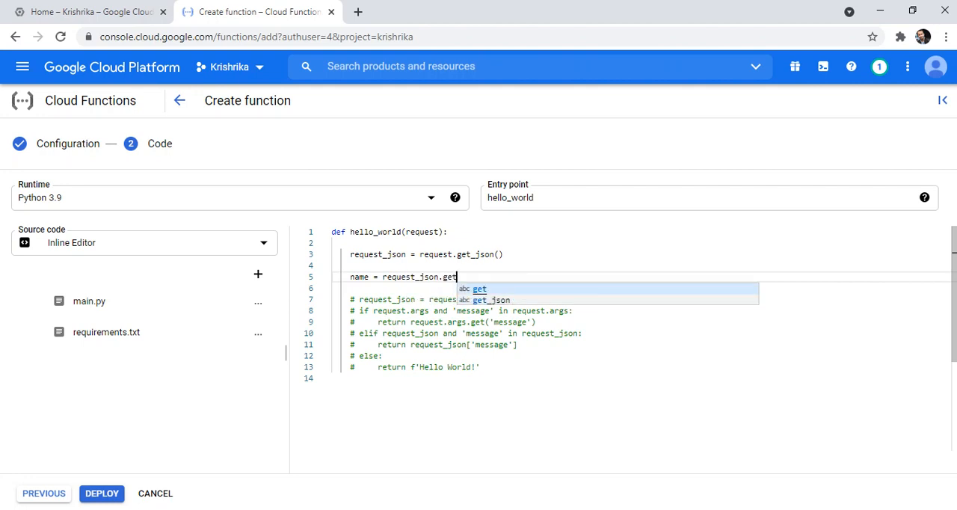
text((')
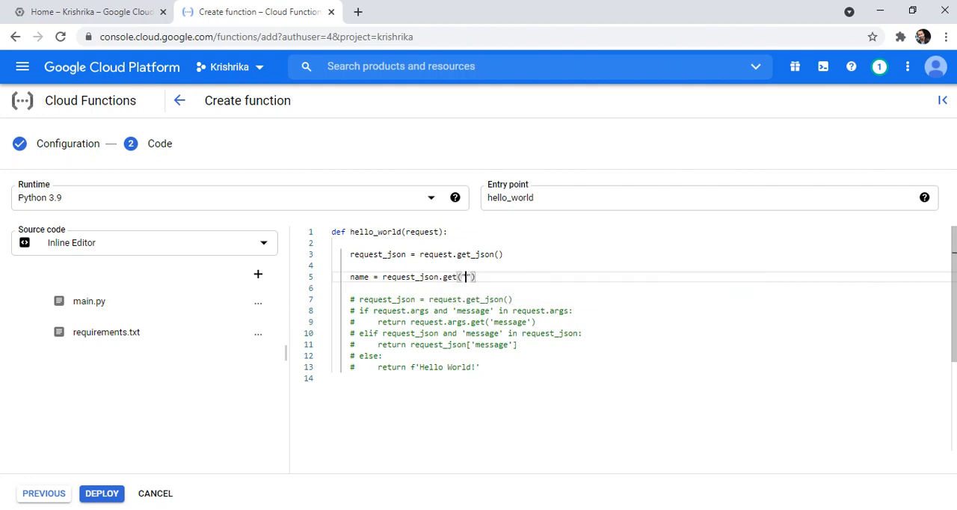
text(name)
key(End)
- Add the line city = request_json.get("city") directly below the name assignment
key(Return)
text(city = re)
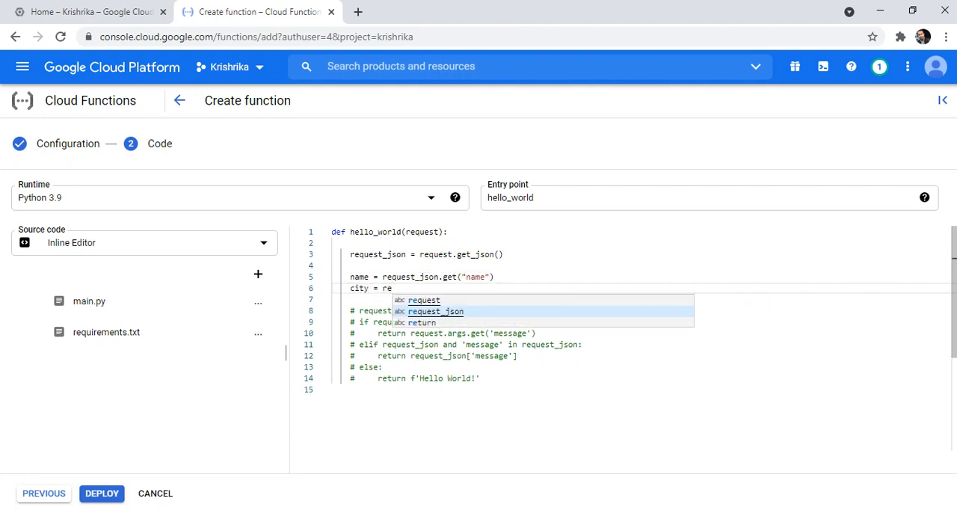
key(Tab)
text(.get)
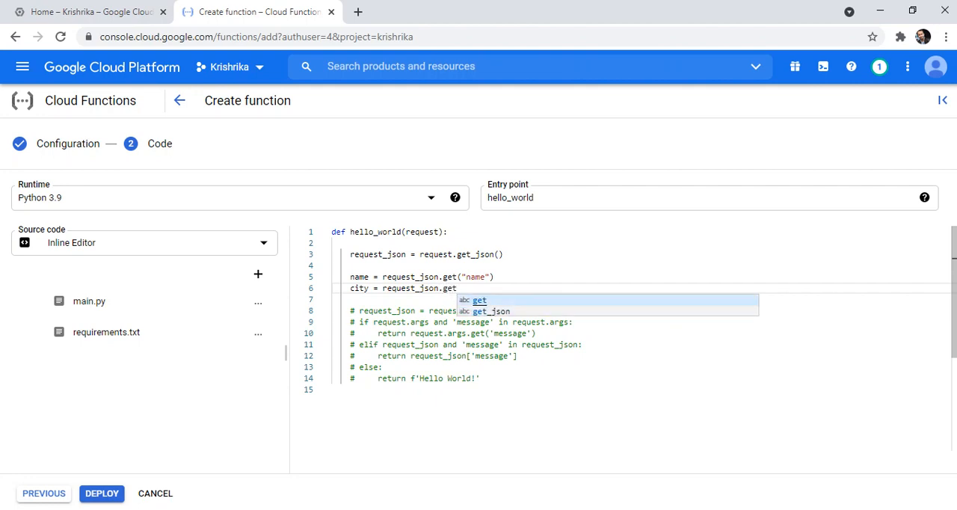
text(("city)
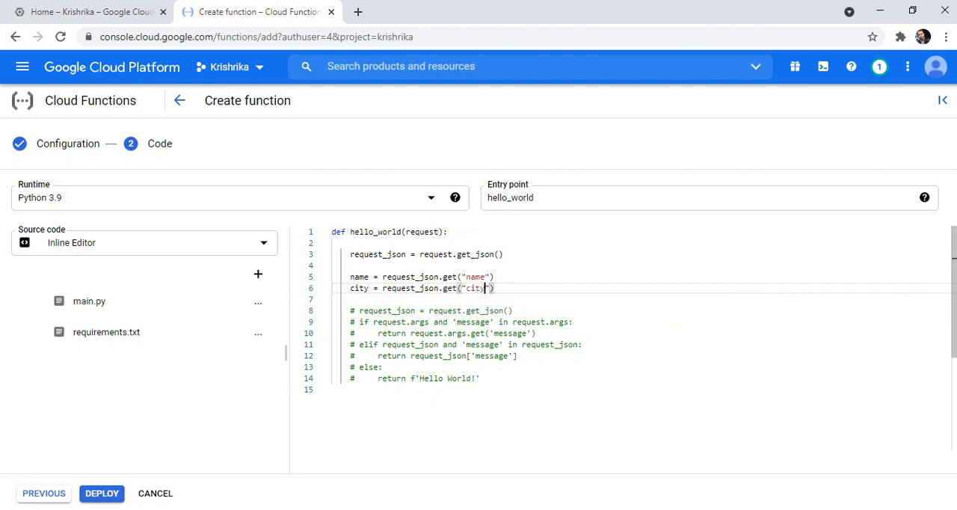
text("))
- Add the statement print("Person ",name," lives in ",city) after a blank line below the city assignment
key(Return)
key(Return)
text(print(")
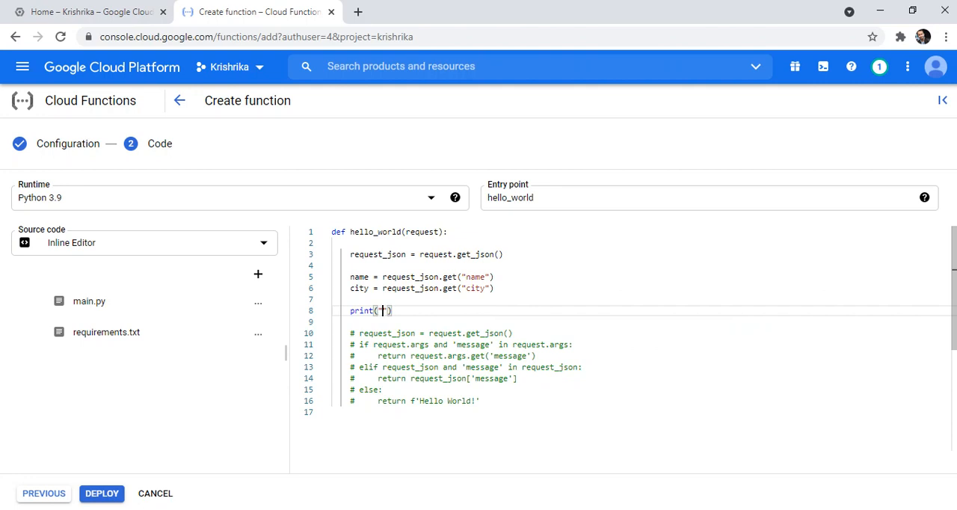
text(Person ",name)
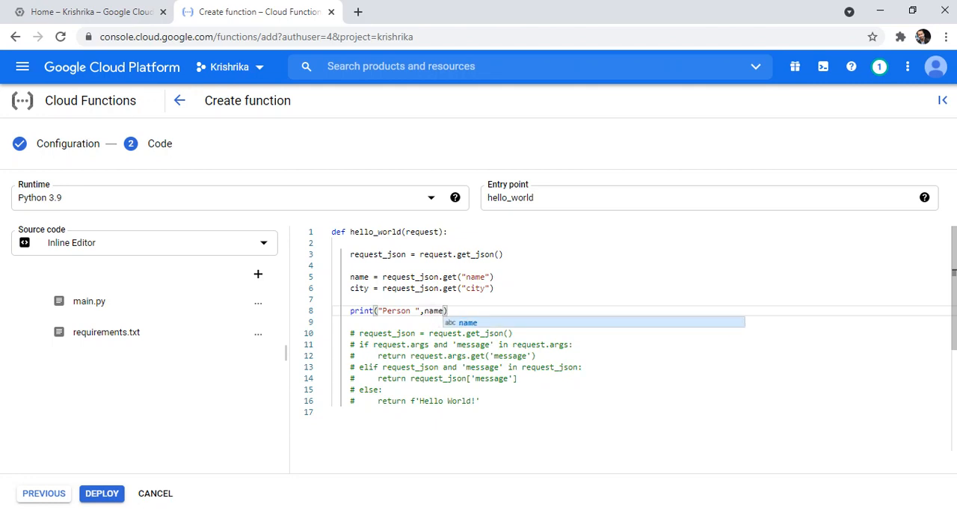
text(," lives )
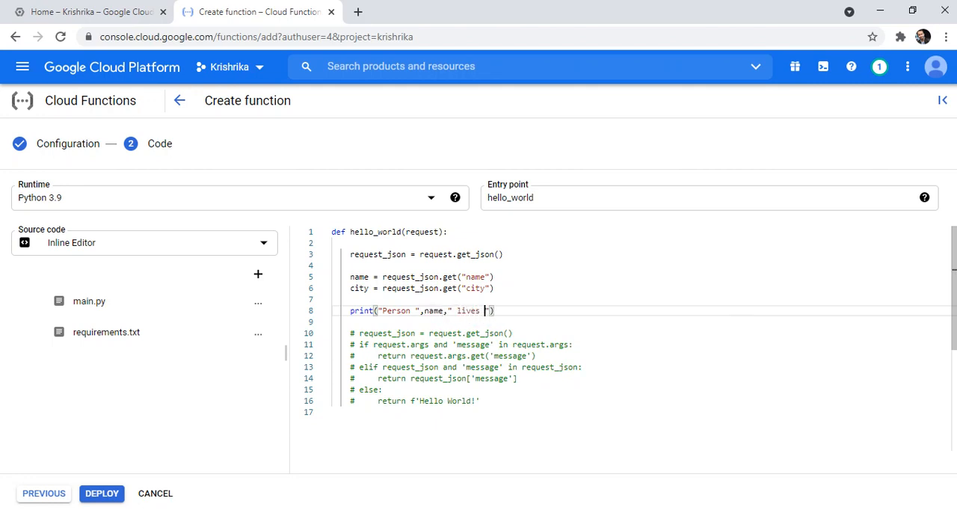
text(in ",city)
key(Right)
- Add a return "Done" statement after a blank line below the print statement
key(Return)
key(Return)
text(req)
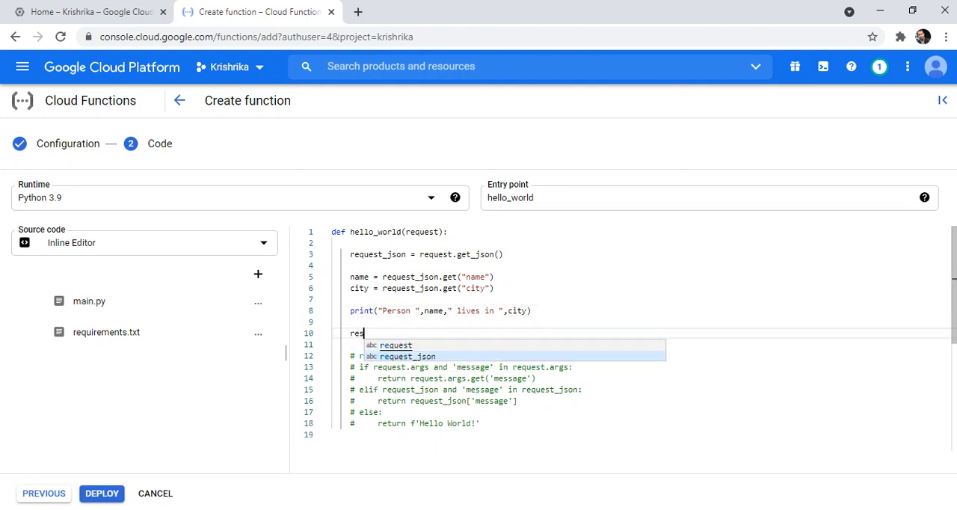
key(BackSpace)
text(turn )
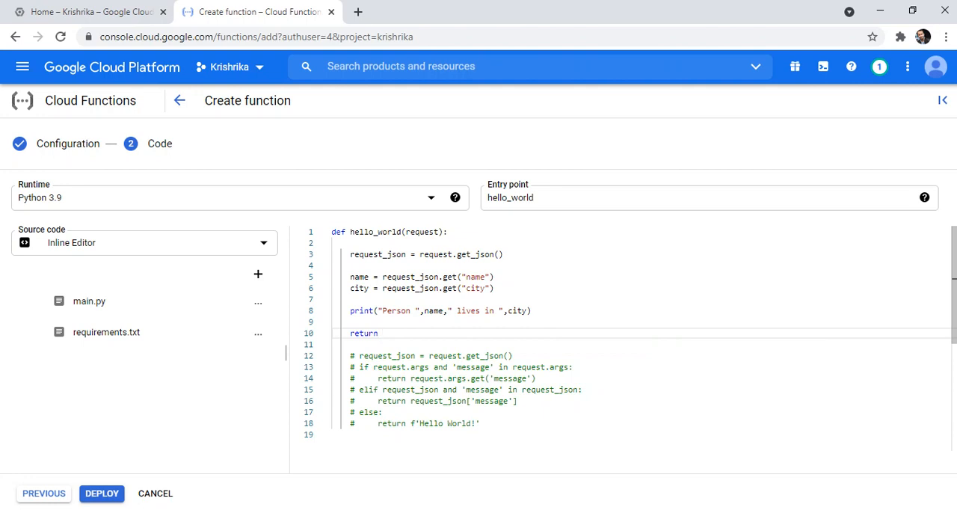
text("Done)
- Delete the commented-out template lines and the leftover blank lines below the return statement
drag(483, 424, 286, 356)
key(BackSpace)
key(BackSpace)
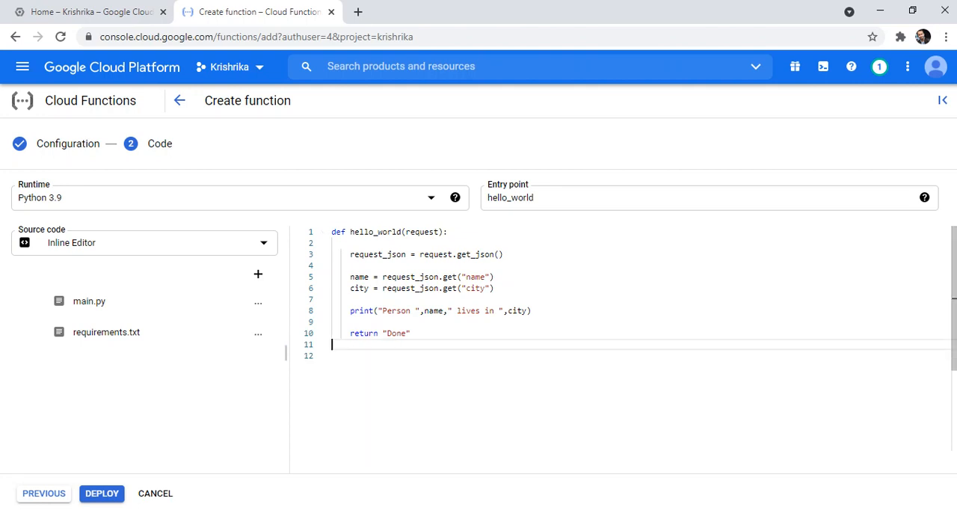
key(BackSpace)
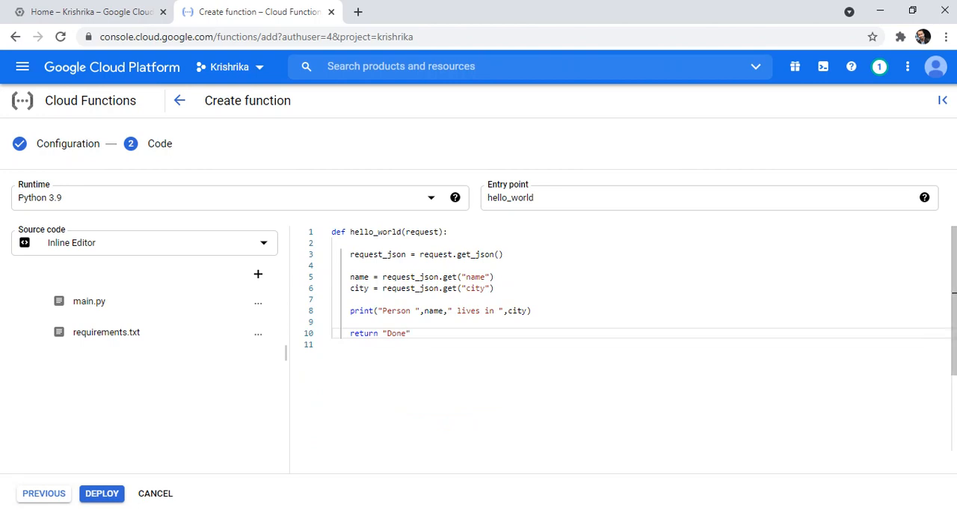
- Review the return value and print statement, and compare the function name in main.py with the entry point
key(shift+Left)
key(shift+Left)
key(shift+Left)
key(shift+Left)
key(shift+Left)
key(shift+Left)
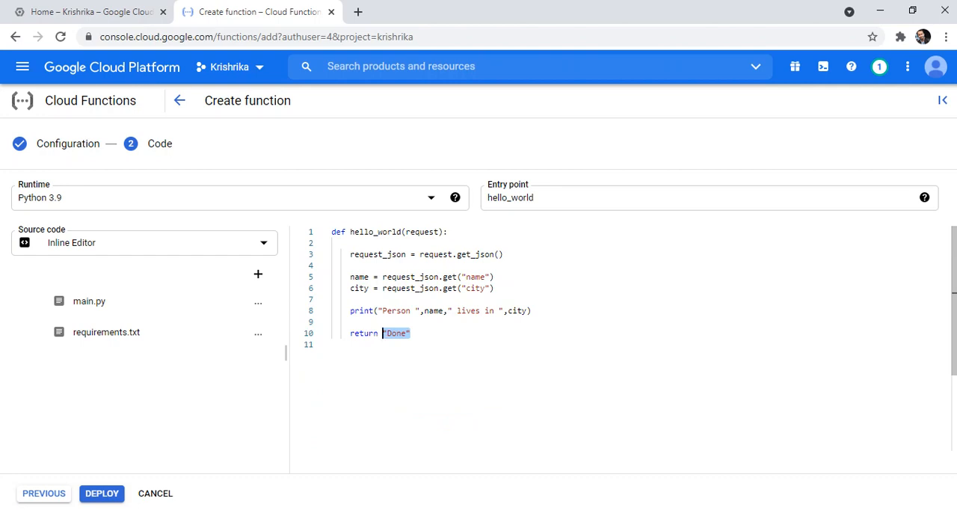
key(Right)
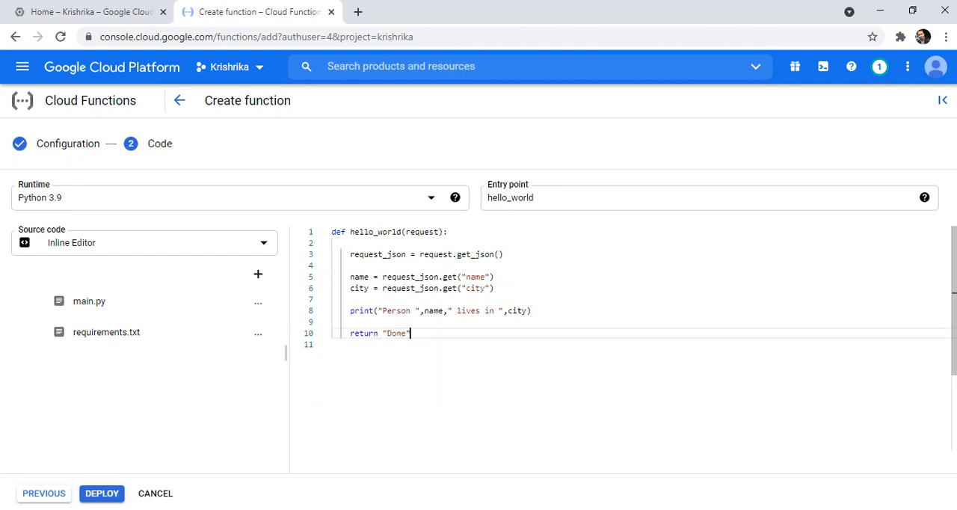
drag(411, 334, 382, 333)
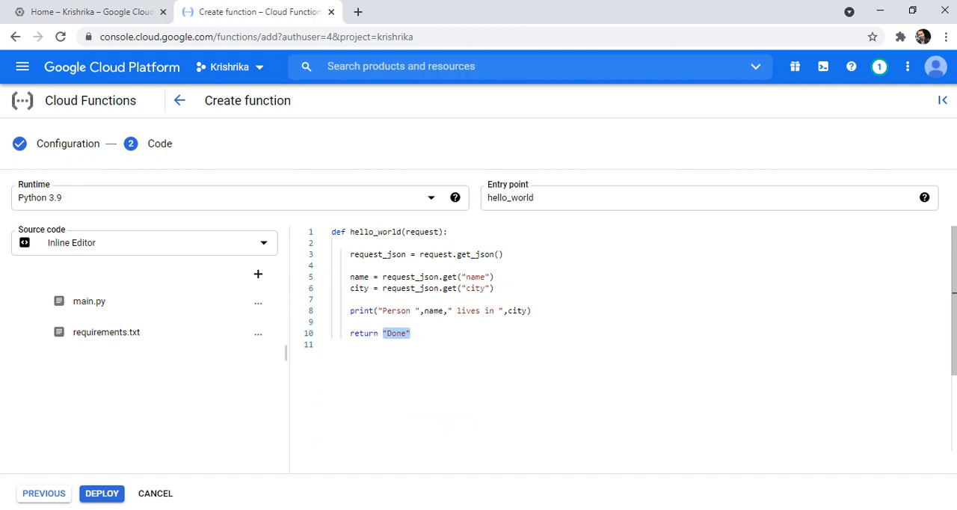
click(531, 311)
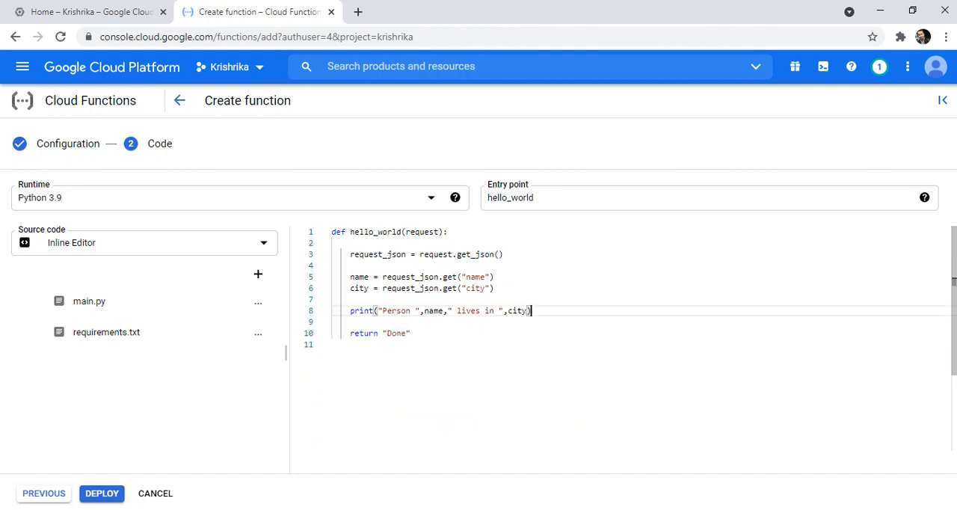
drag(531, 311, 349, 310)
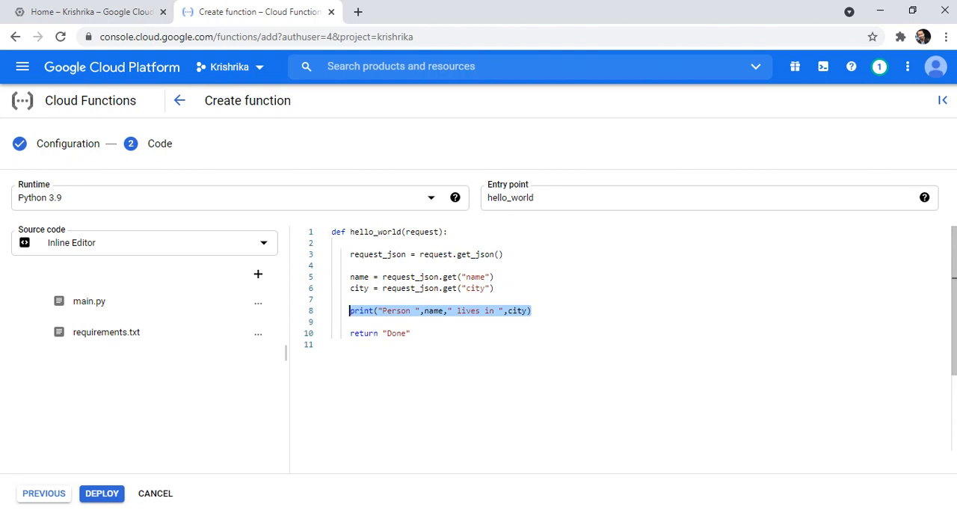
click(495, 289)
double_click(391, 232)
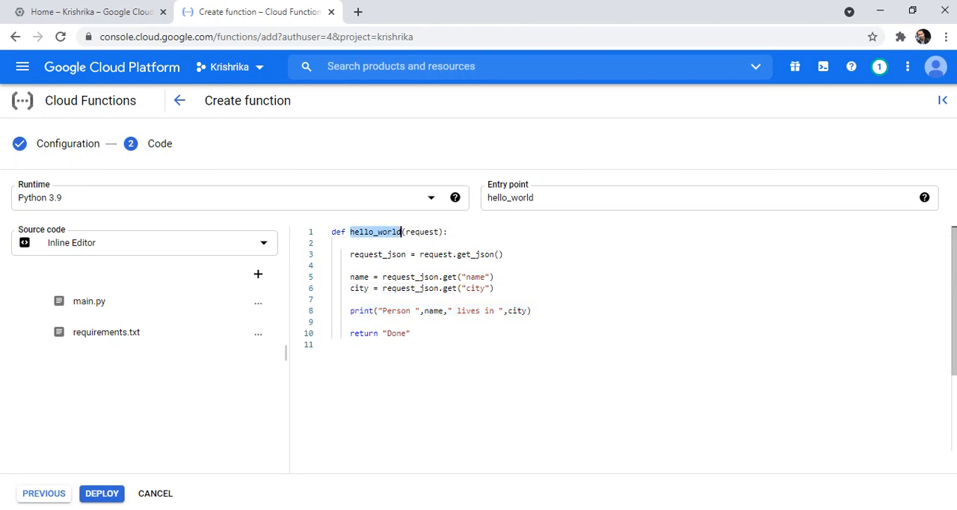
click(540, 199)
double_click(540, 198)
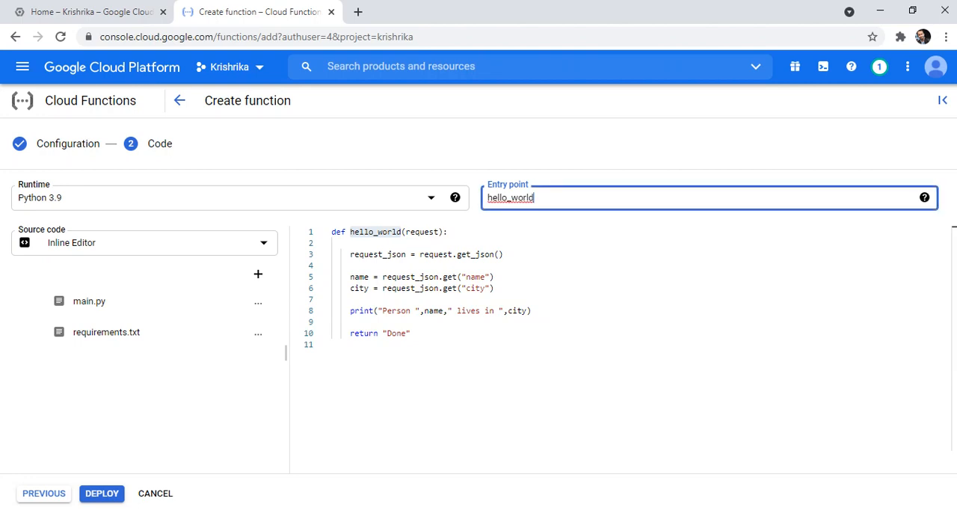
- Deploy the function with the finished main.py code
click(332, 322)
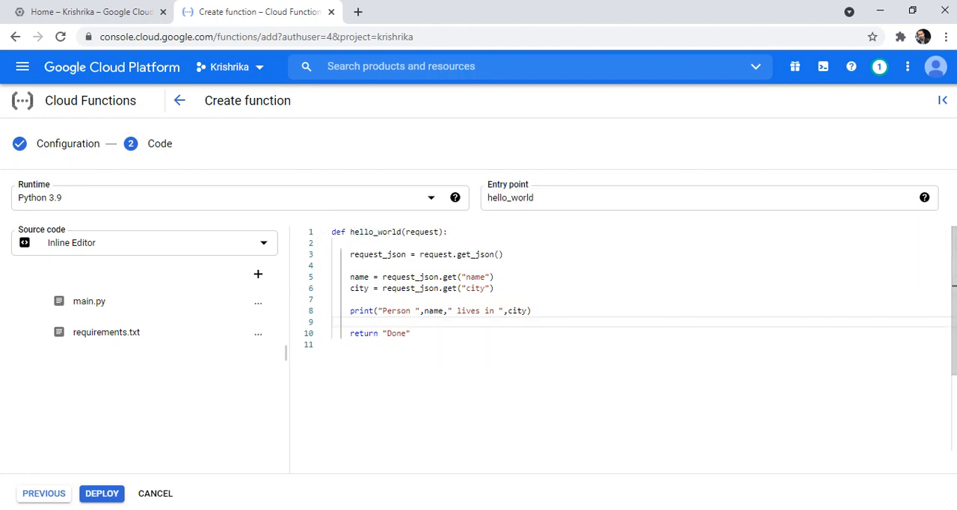
click(102, 494)
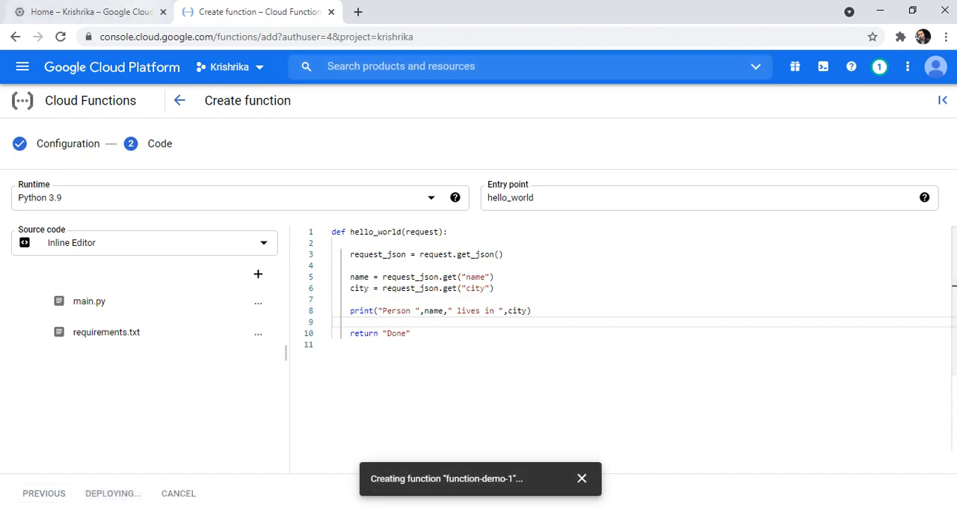
- On the console's Home page, locate Cloud Scheduler in the product list by finding the text "schedul"
click(112, 12)
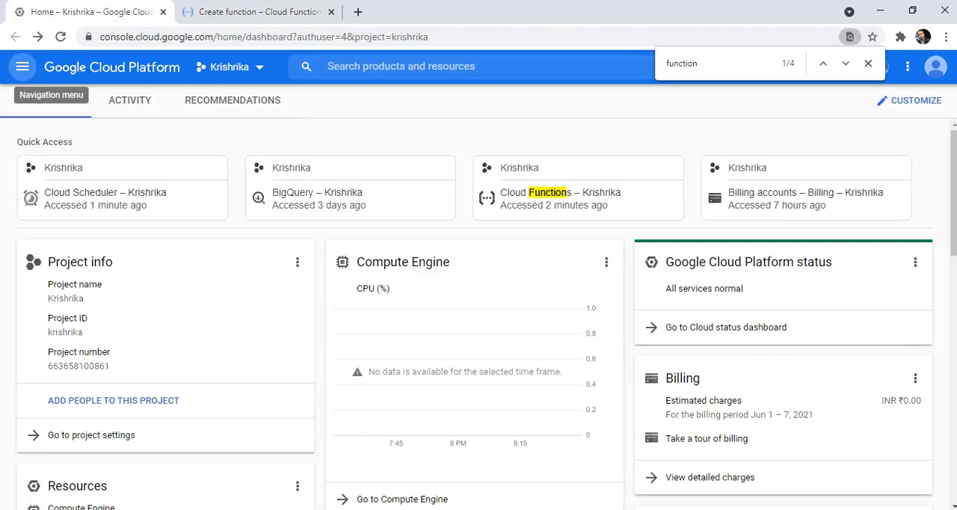
key(ctrl+f)
text(sche)
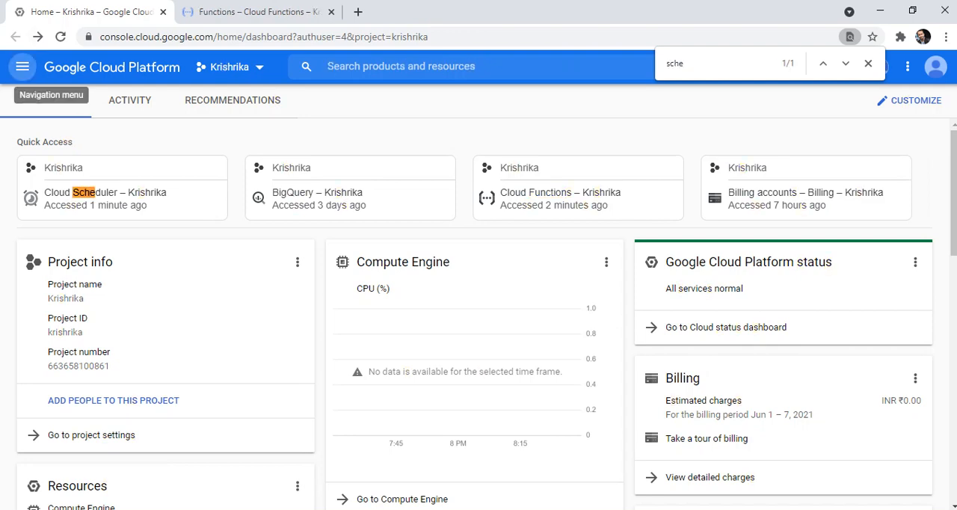
click(22, 67)
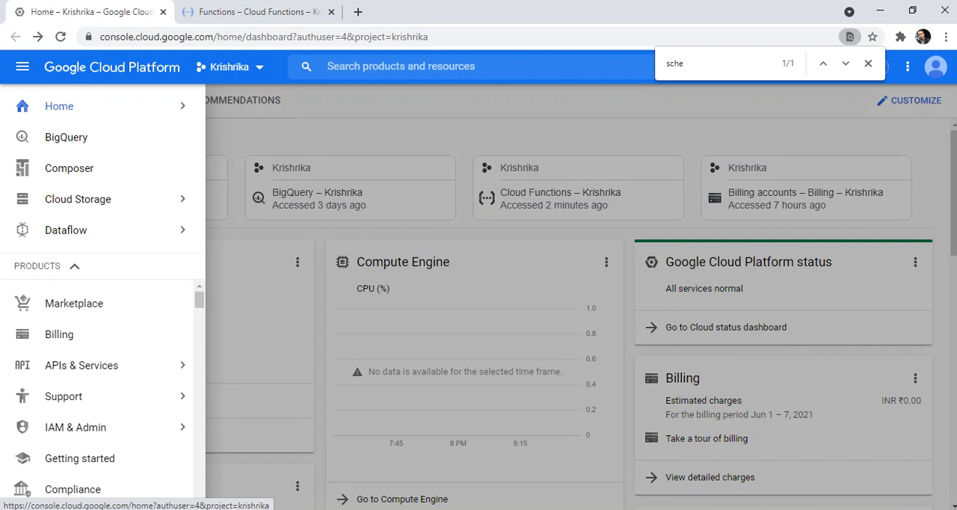
key(ctrl+f)
text(sc)
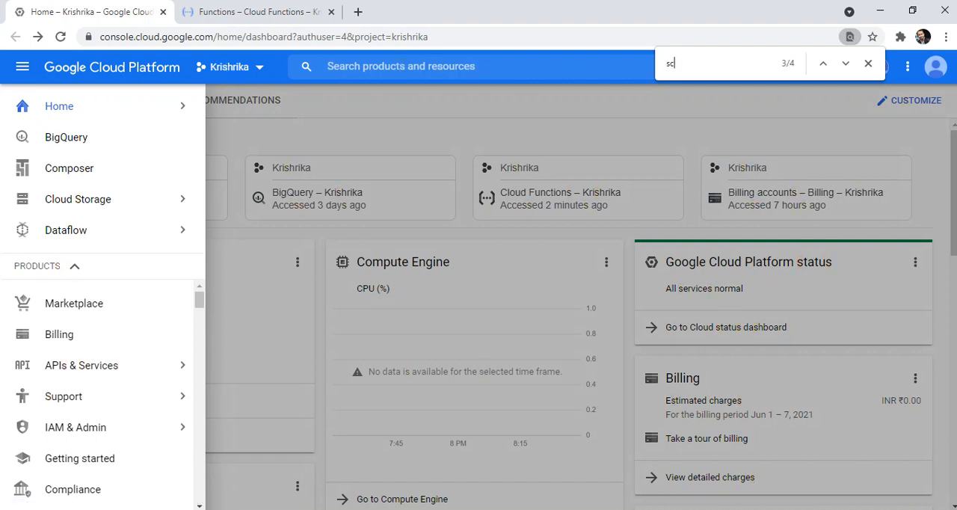
text(hedul)
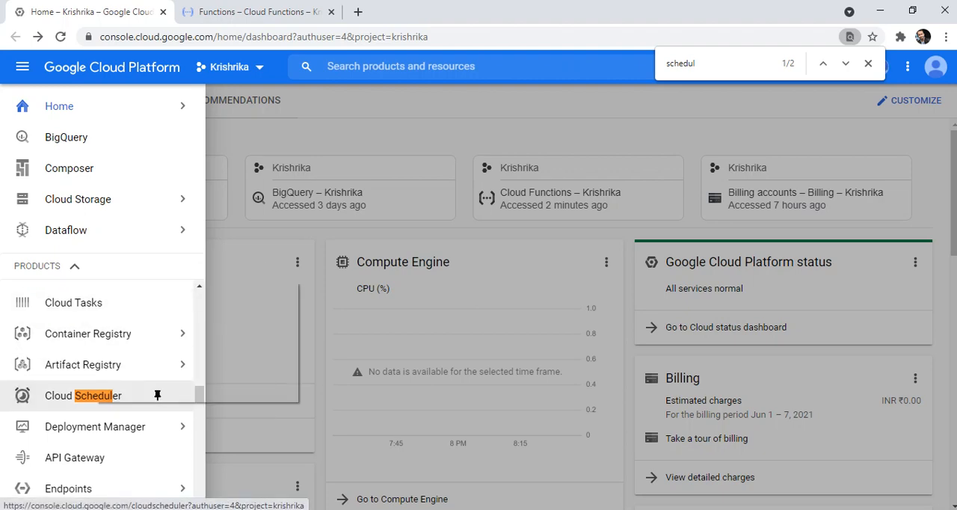
- Open Cloud Scheduler in a new browser tab, close the product list and switch to that tab
right_click(142, 395)
click(161, 291)
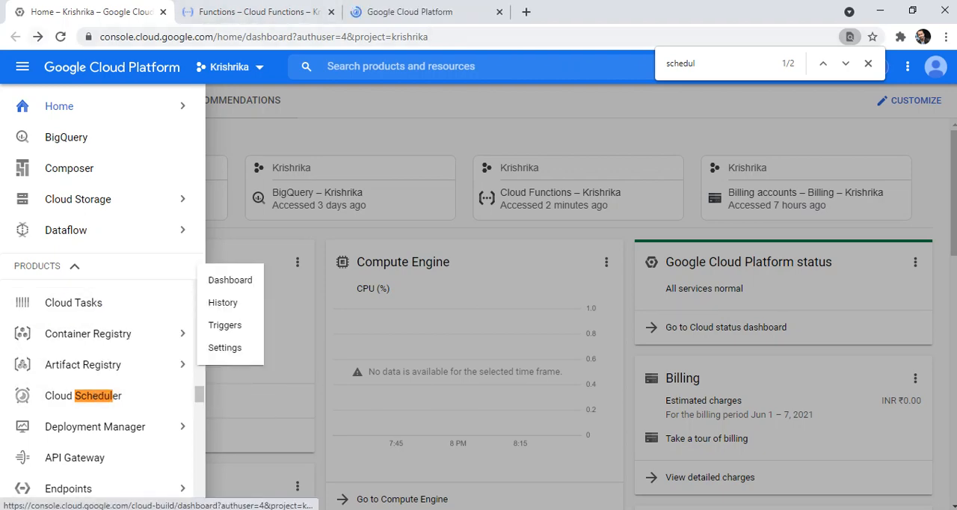
click(23, 67)
click(418, 12)
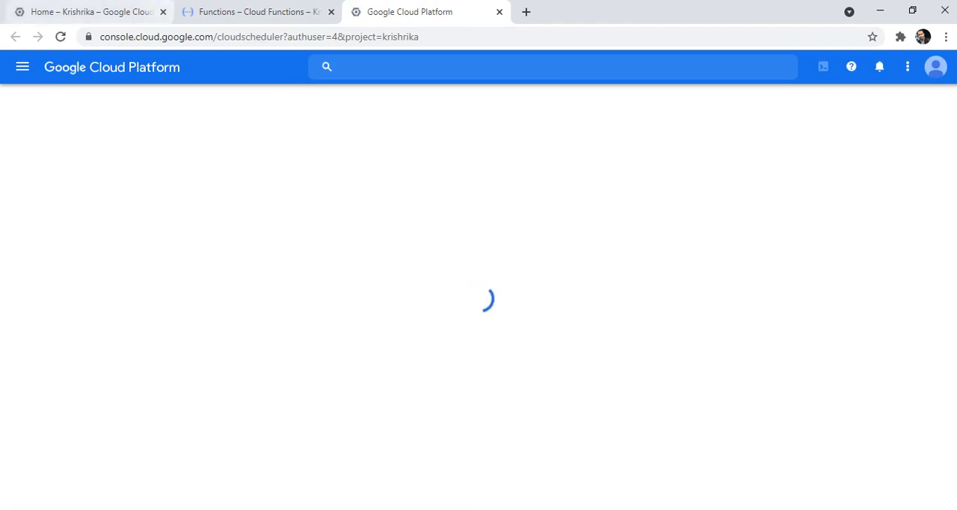
- Copy the HTTP trigger URL of function-demo-1 from its details and return to the Cloud Scheduler jobs page
click(250, 12)
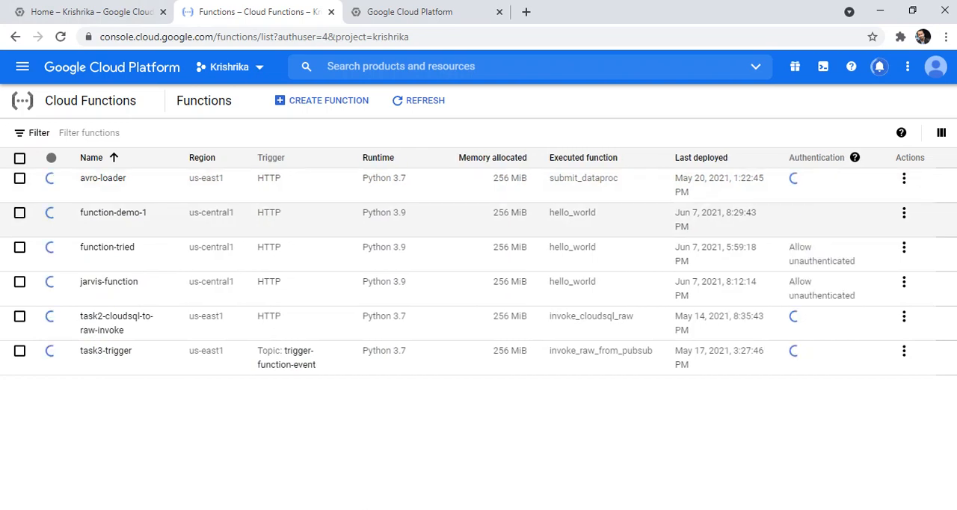
click(113, 212)
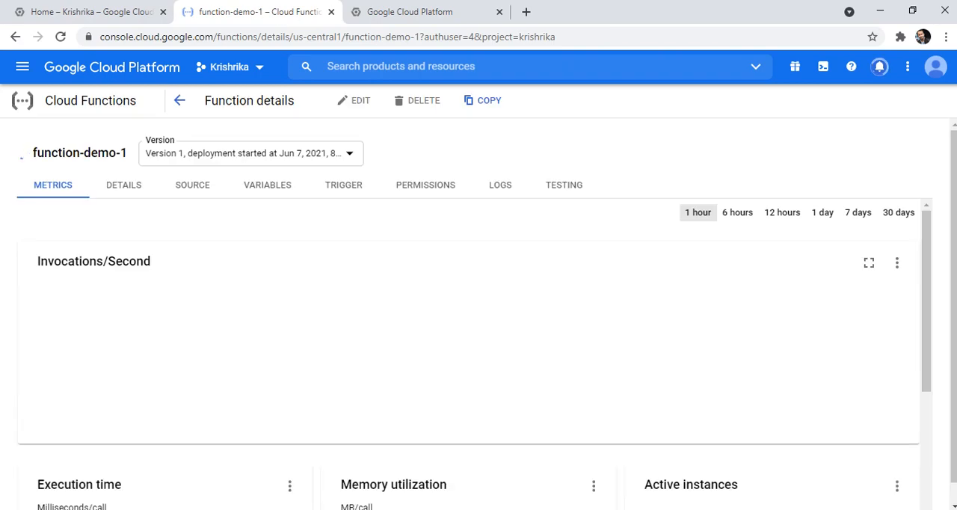
click(343, 184)
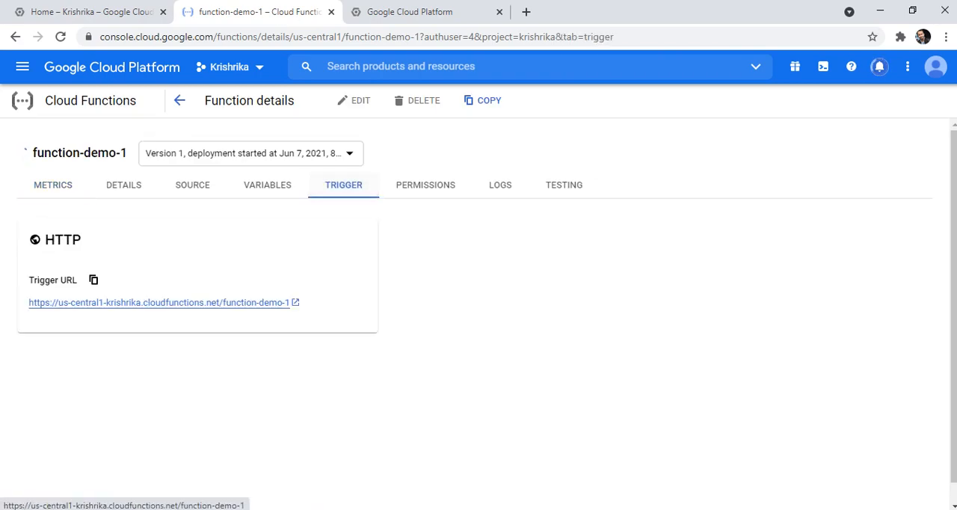
click(93, 280)
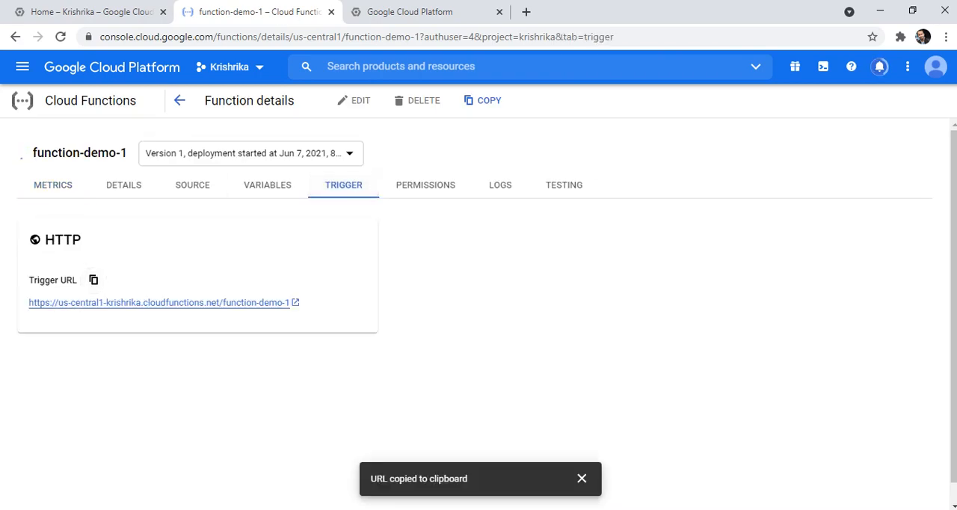
click(410, 12)
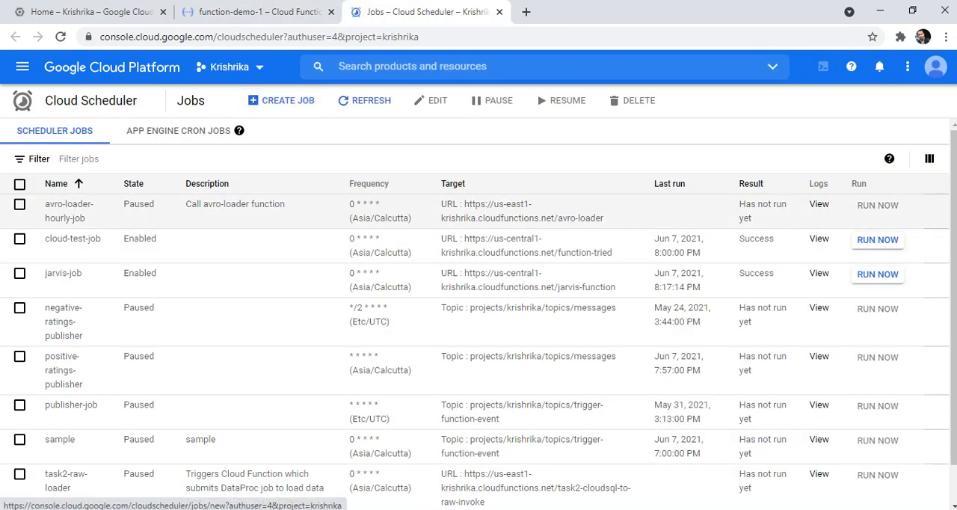
- Start a new Cloud Scheduler job and name it job-demo-1
click(284, 100)
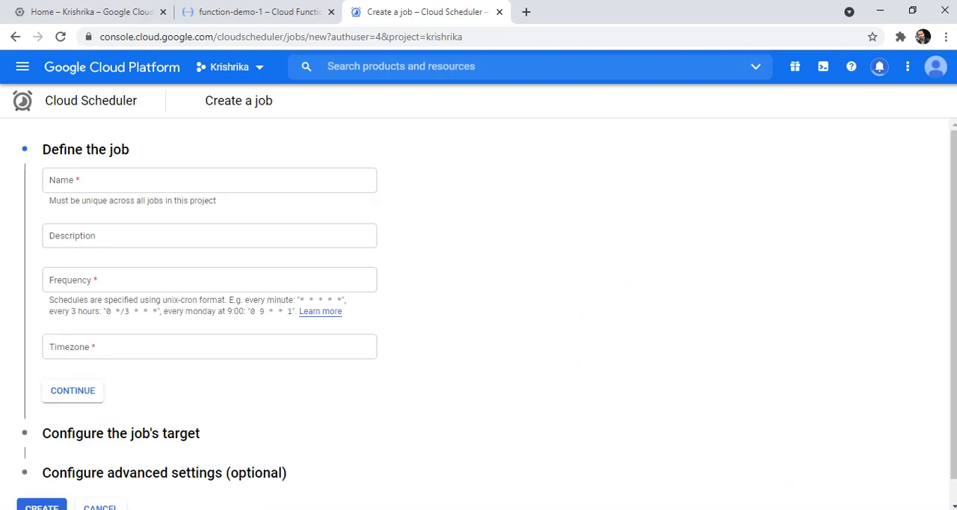
click(209, 180)
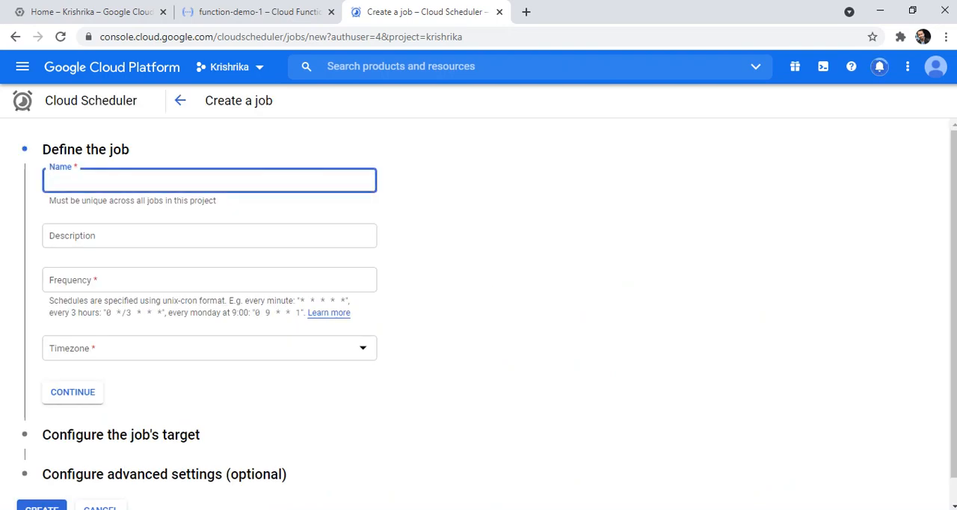
text(job-demo-1)
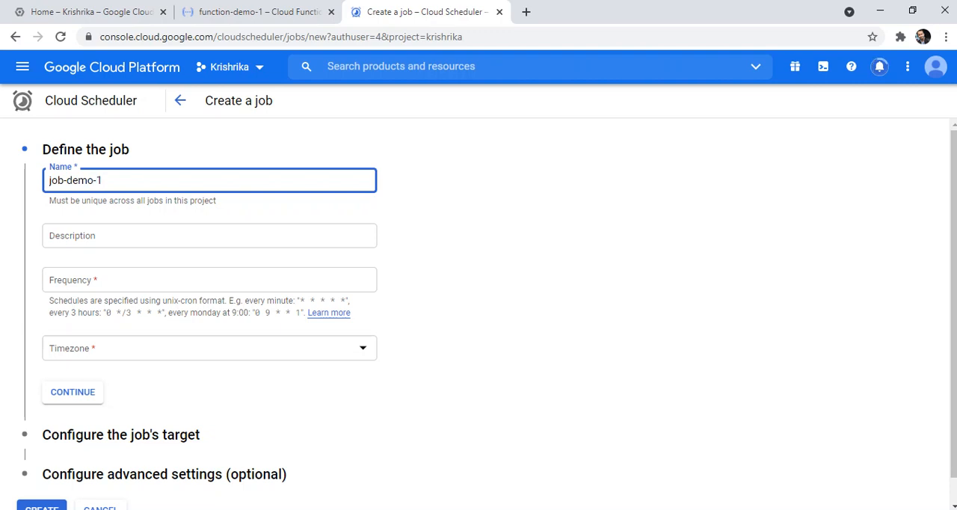
- Set the job's frequency to every minute with the cron expression "* * * * *"
click(210, 279)
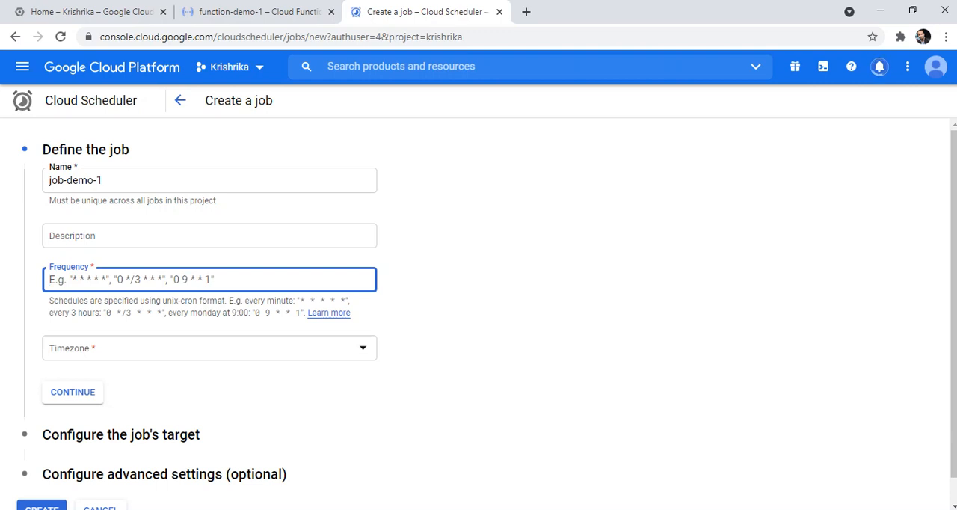
drag(299, 300, 347, 301)
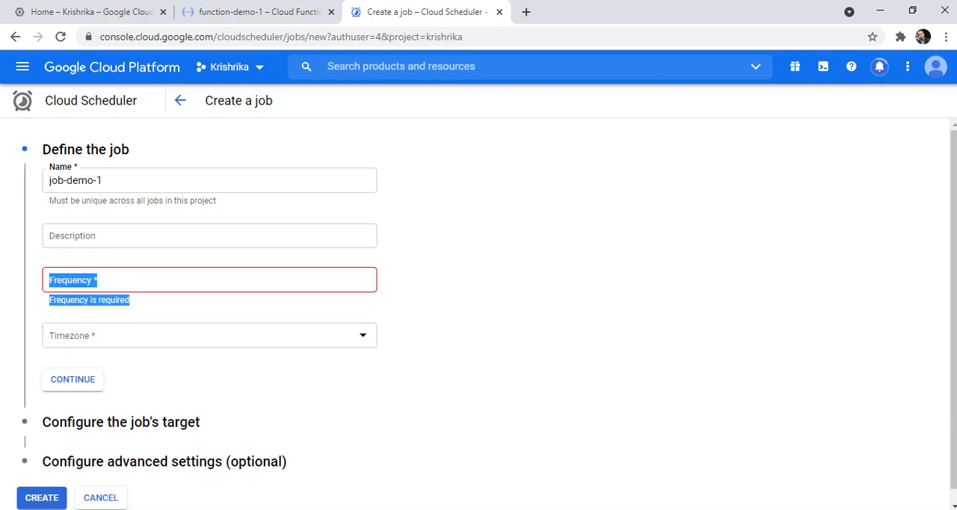
click(209, 280)
text(*)
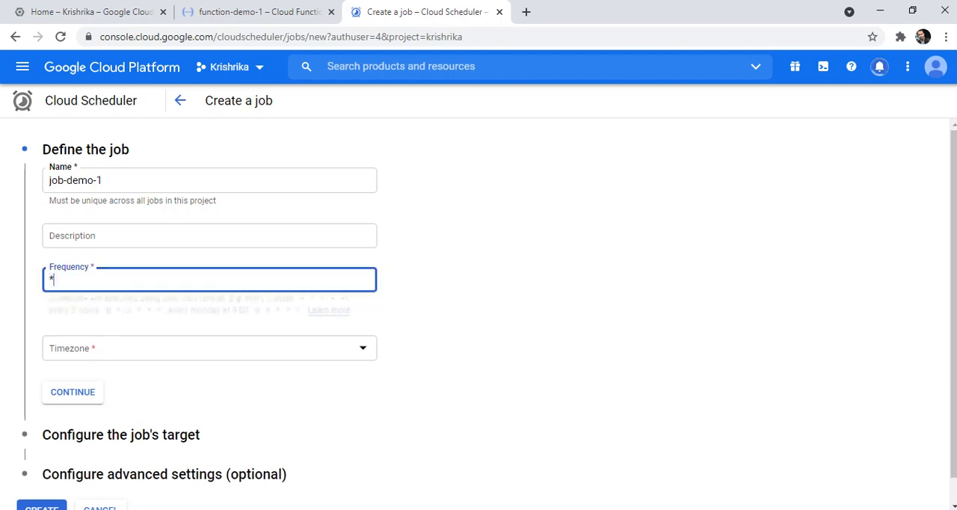
text( * * * )
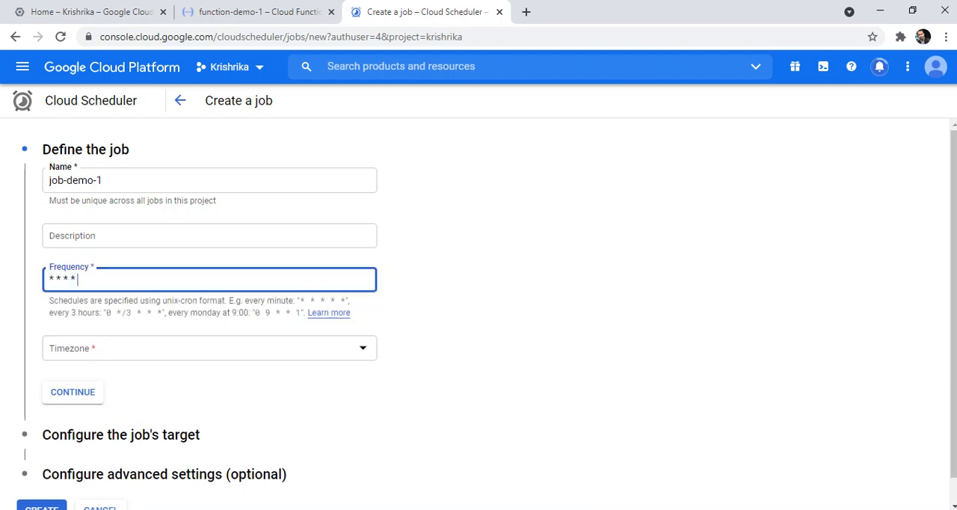
text(()
key(BackSpace)
text(*)
key(Tab)
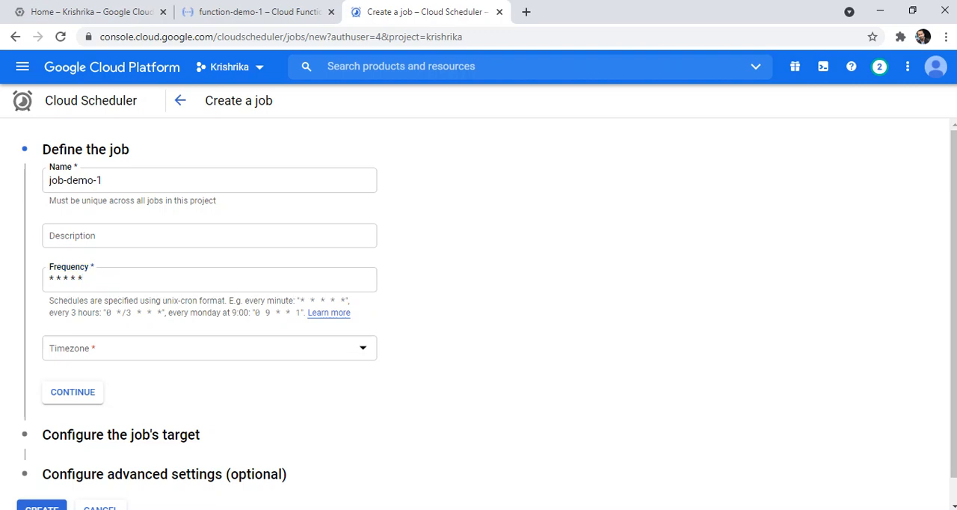
- Set the job's timezone to India Standard Time (IST) and continue to the target configuration
click(209, 349)
text(india)
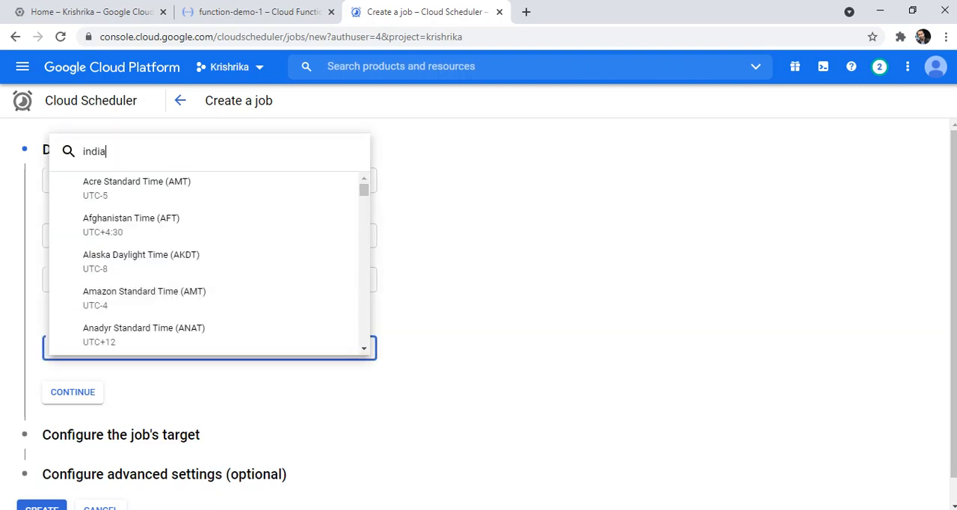
key(Down)
key(Return)
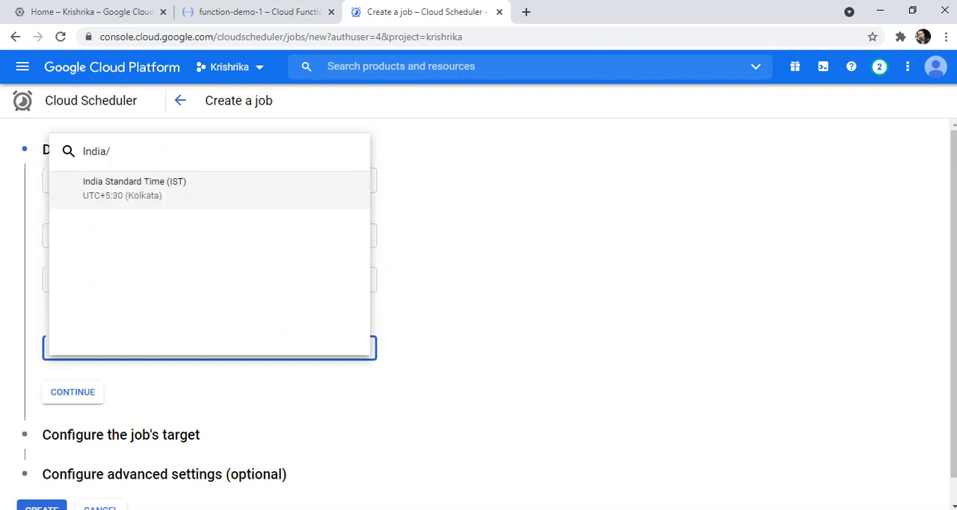
key(Return)
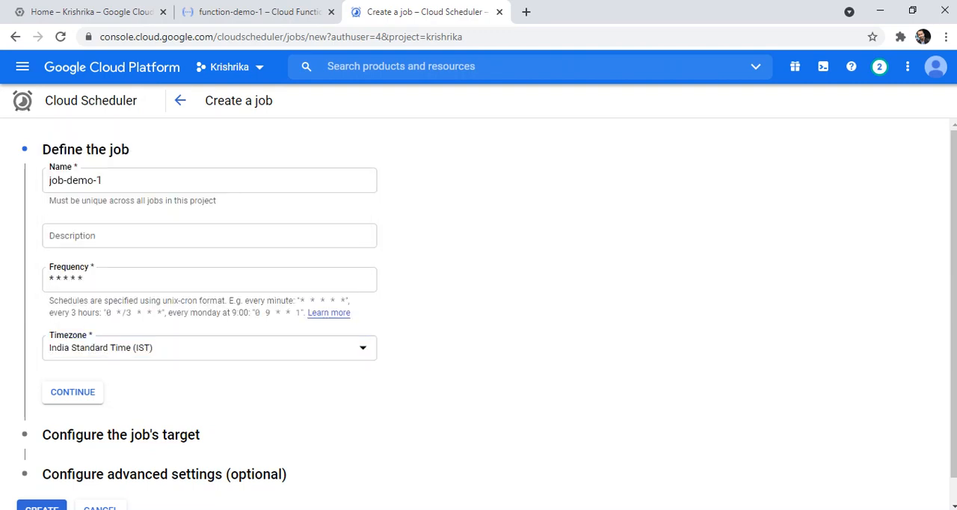
click(73, 393)
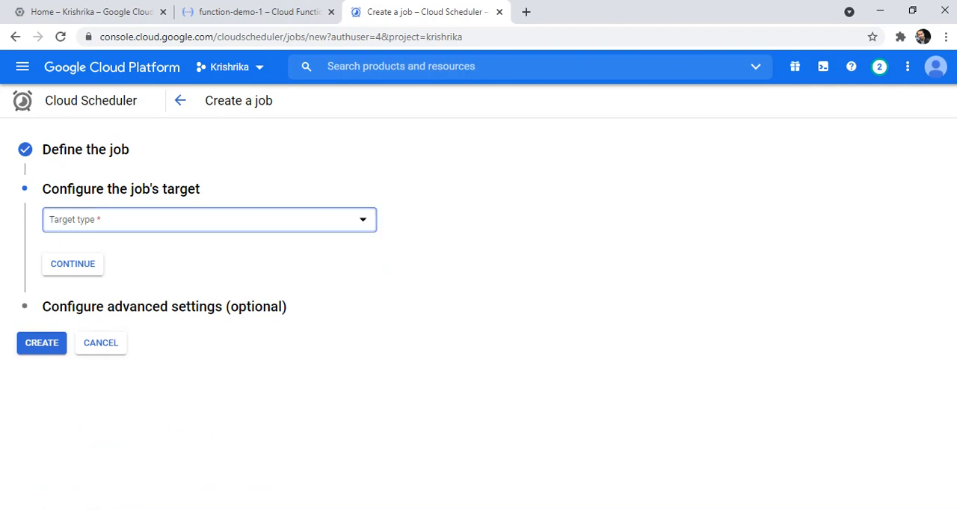
- Set the job's target type to HTTP and paste function-demo-1's copied trigger URL as the target URL
click(143, 220)
click(105, 229)
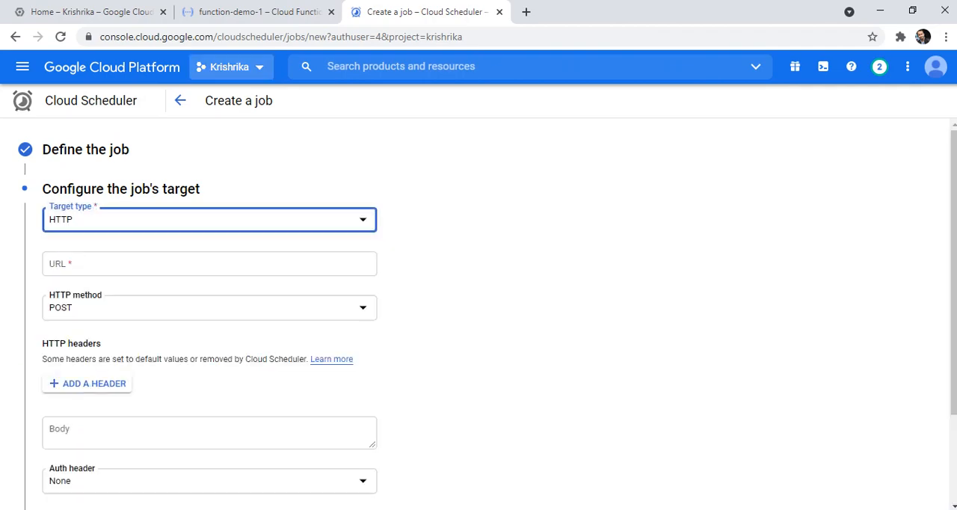
click(253, 12)
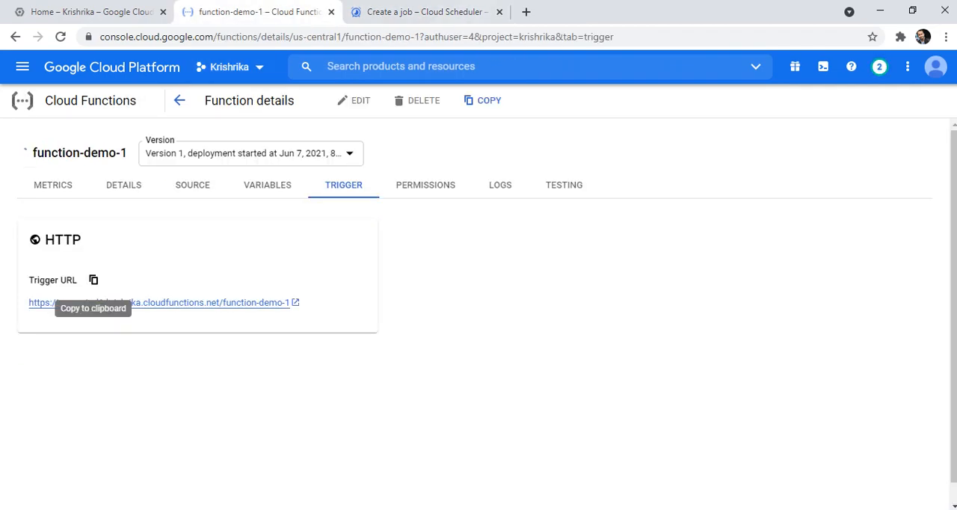
click(423, 12)
click(209, 264)
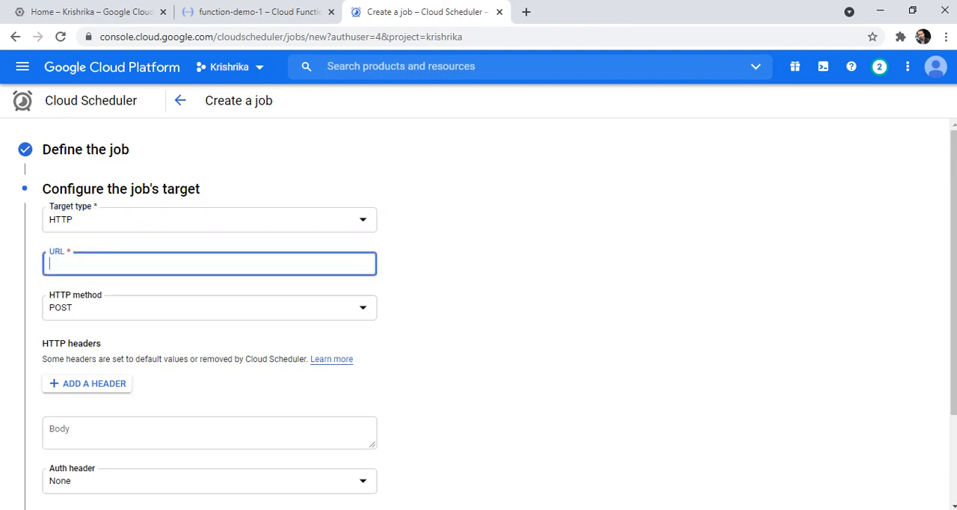
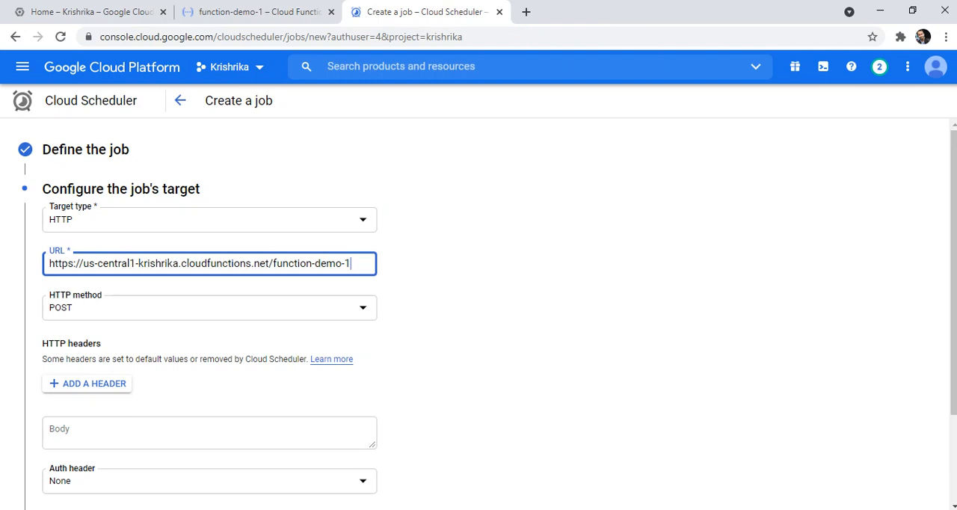
- Examine the request parameter of hello_world in function-demo-1's source code
scroll(479, 314, down, 1)
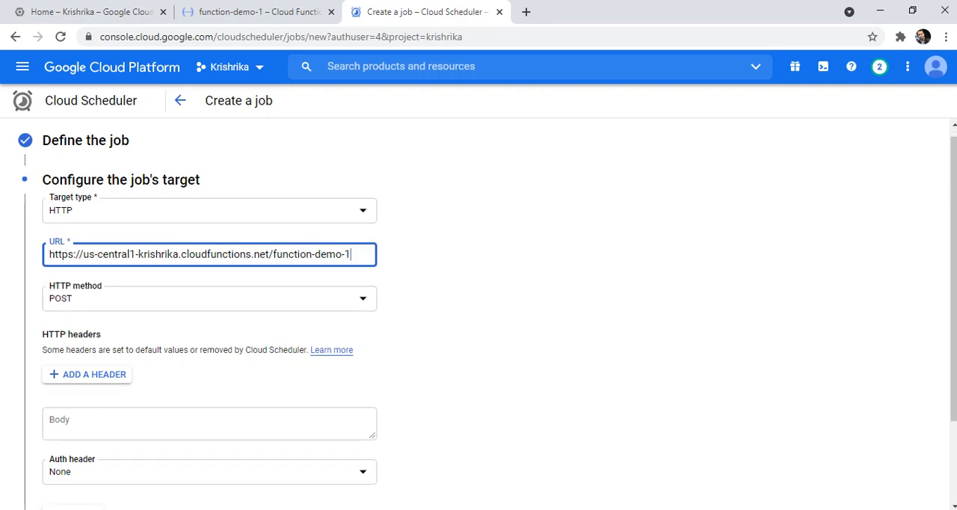
click(258, 12)
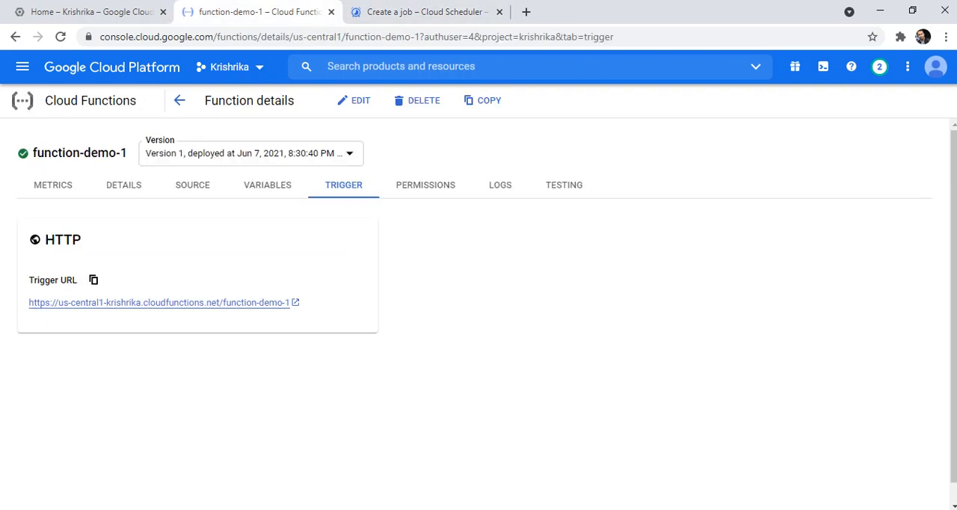
click(192, 184)
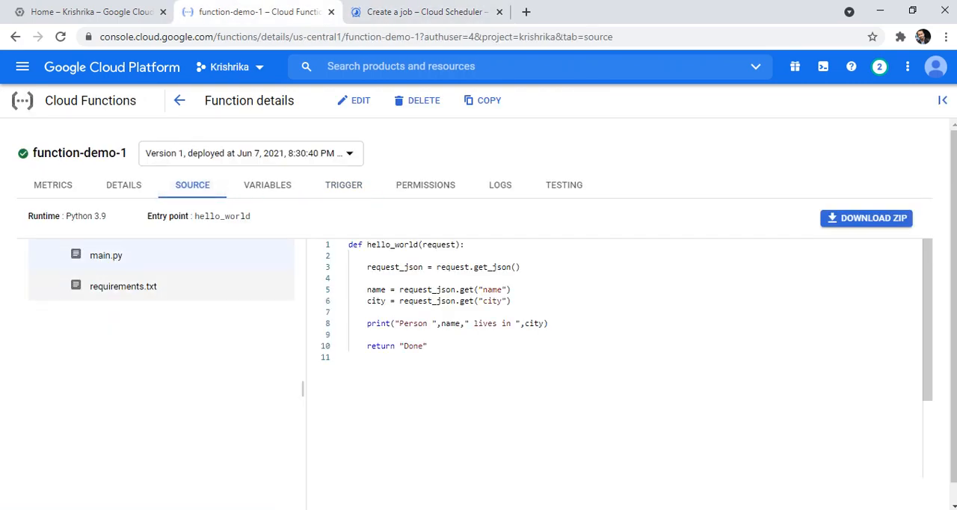
double_click(441, 244)
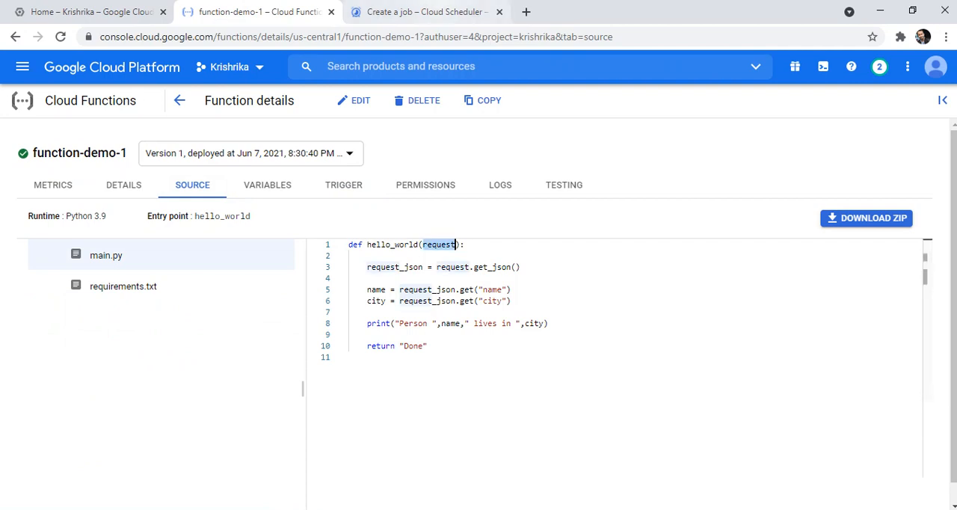
- Return to the job form and add an HTTP header named Content-Type with the value application/json
click(427, 12)
click(87, 374)
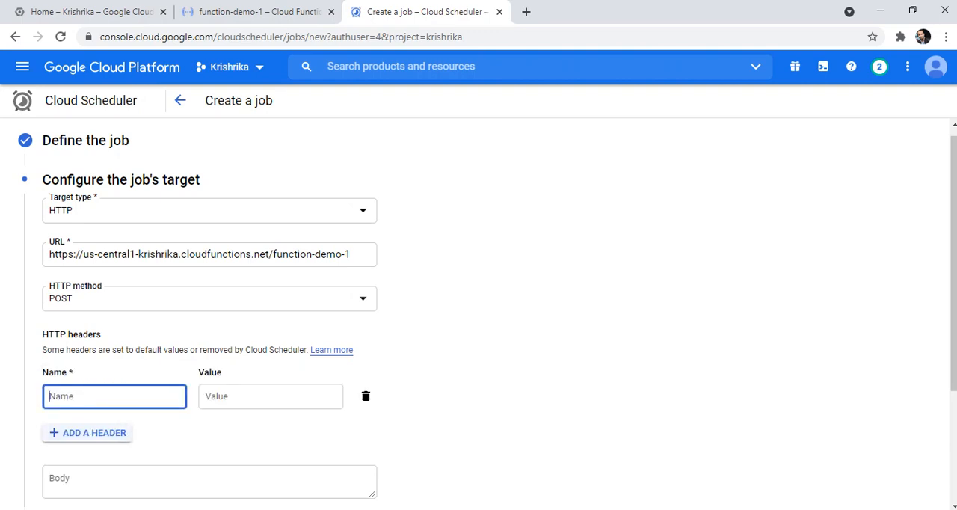
click(97, 396)
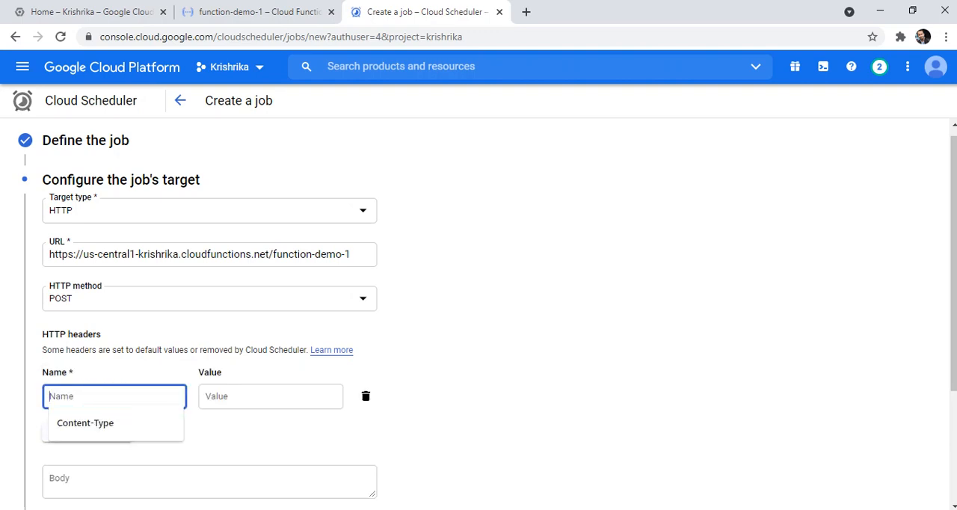
key(Down)
key(Return)
key(Tab)
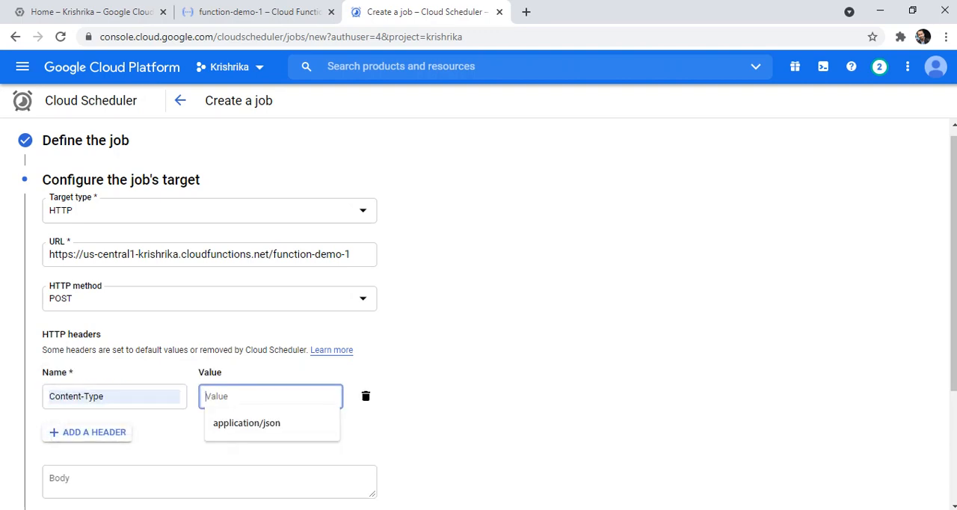
key(Down)
key(Return)
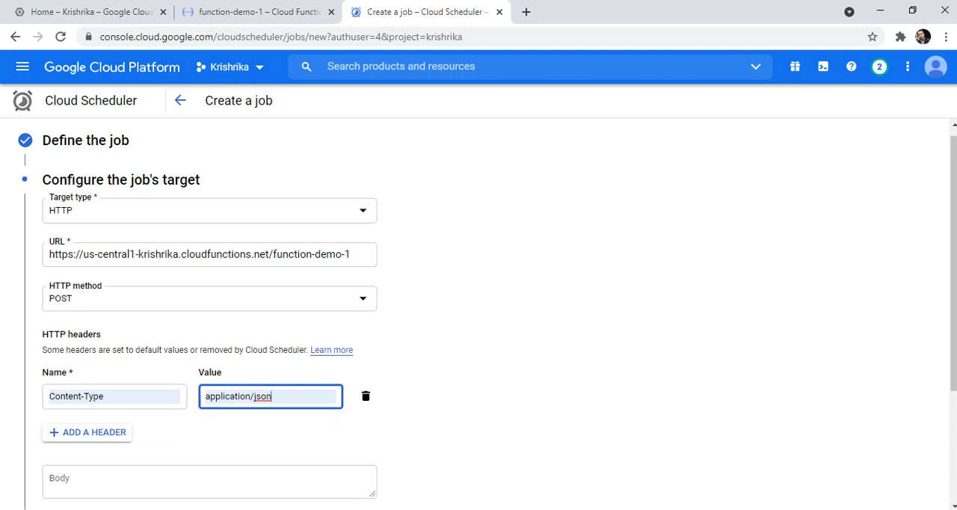
- With the job's body field active, check which JSON keys function-demo-1's source reads and return to the job form
scroll(488, 318, down, 1)
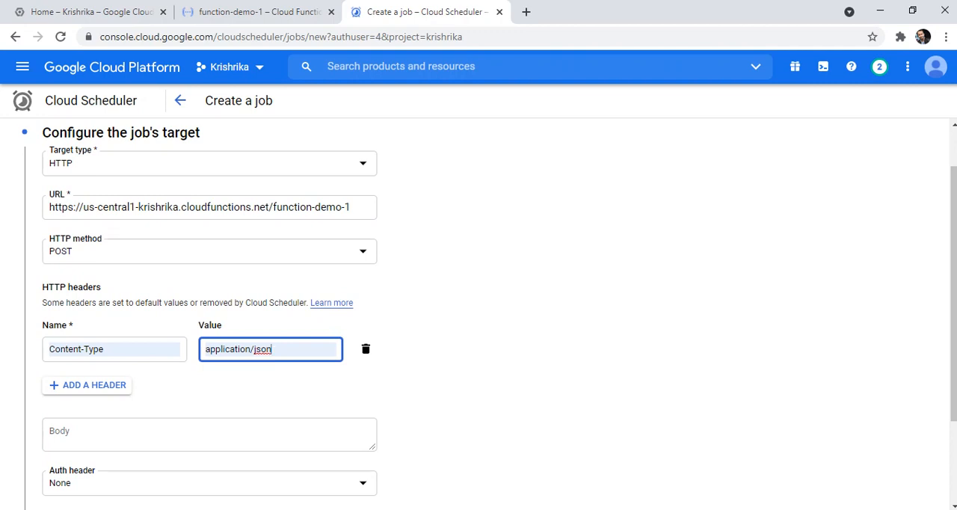
scroll(479, 314, down, 1)
click(209, 372)
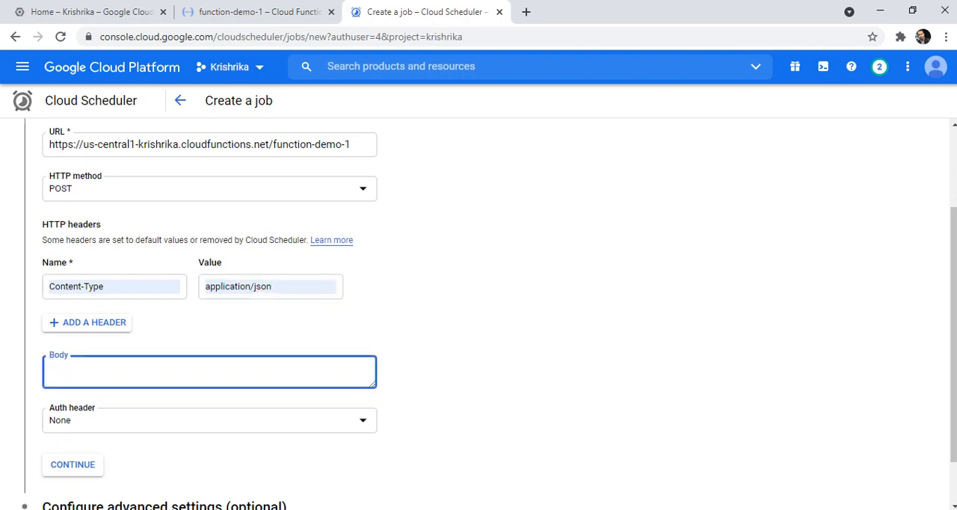
click(254, 12)
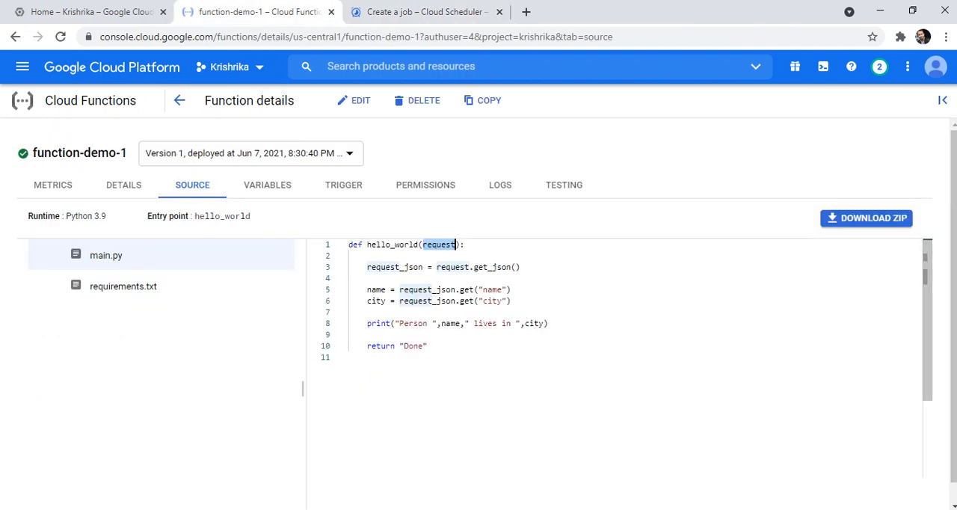
click(350, 278)
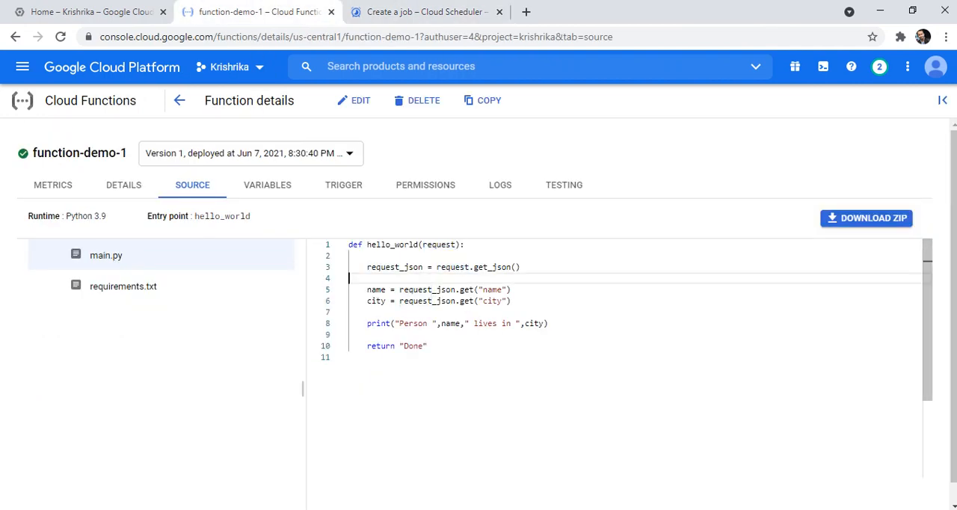
double_click(494, 289)
double_click(492, 300)
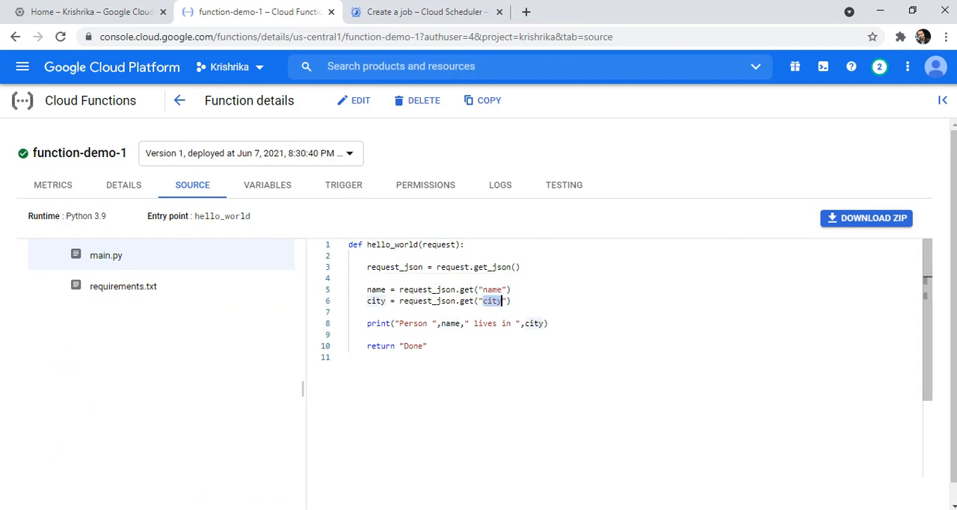
click(422, 12)
- Enter a JSON body with a person's name under "name" and "pune" under "city", and continue to the advanced settings
text({)
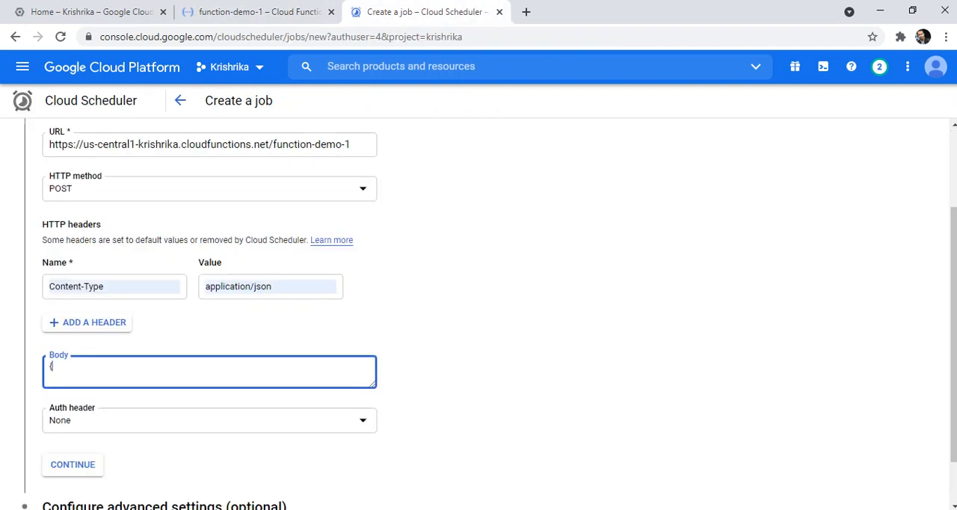
text("name":"krishna",)
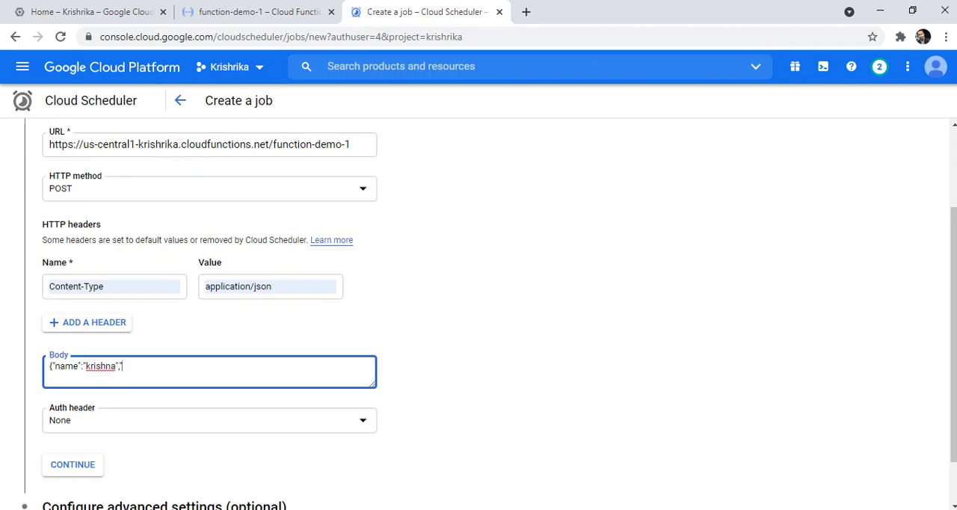
text("city":"pune"})
scroll(478, 314, down, 2)
click(73, 406)
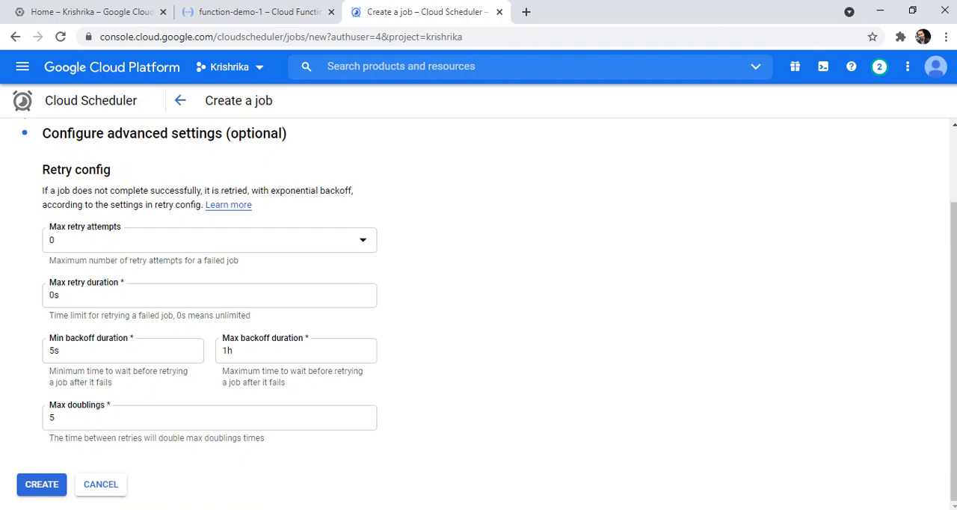
- Review the retry settings and create the job with their default values
scroll(479, 314, up, 1)
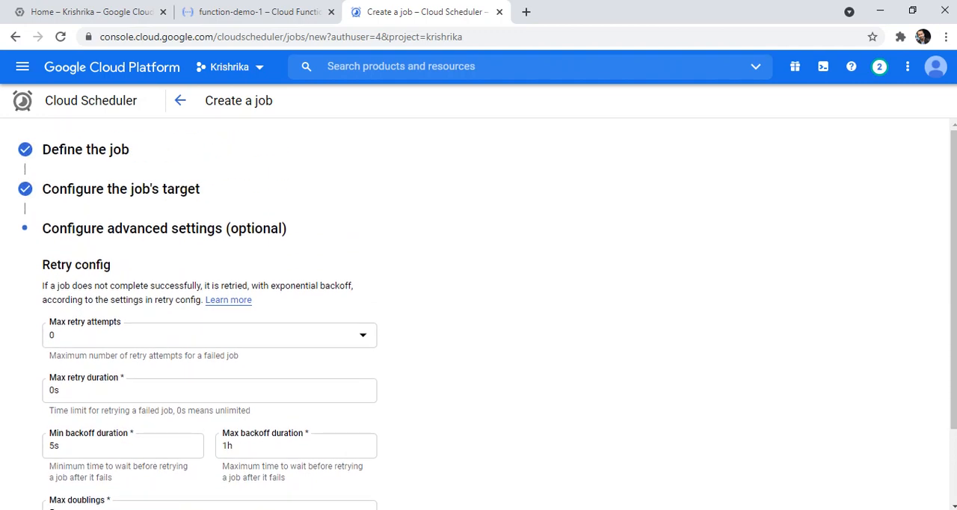
scroll(478, 314, down, 1)
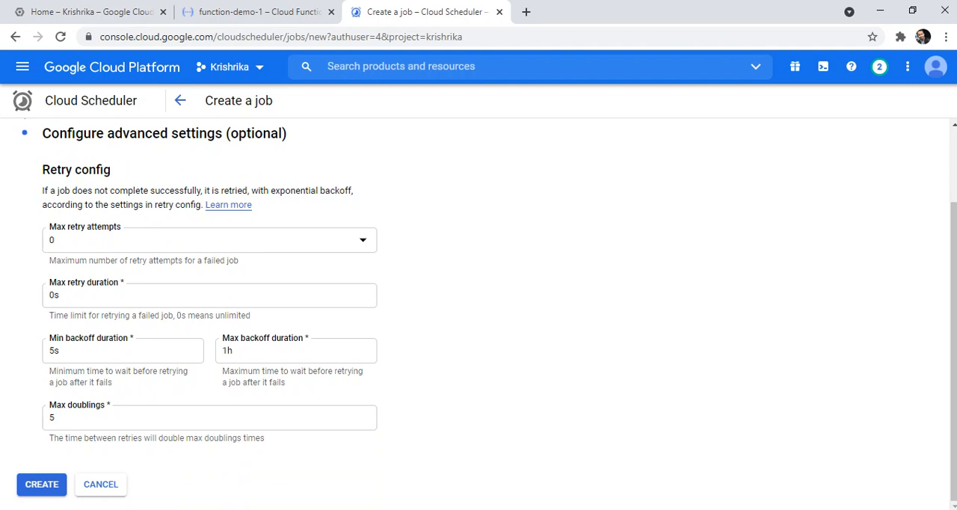
click(42, 484)
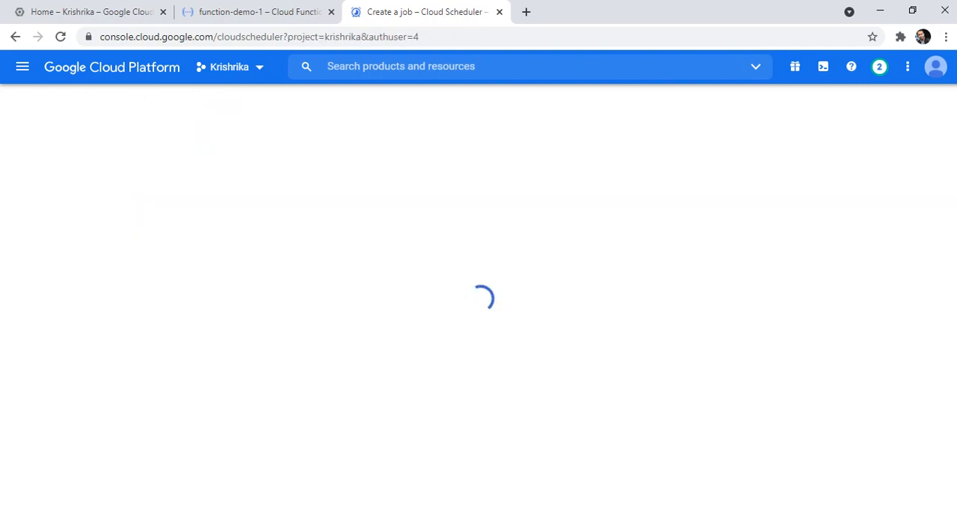
- Switch to Cloud Functions and open function-demo-1's logs from the functions list
click(260, 12)
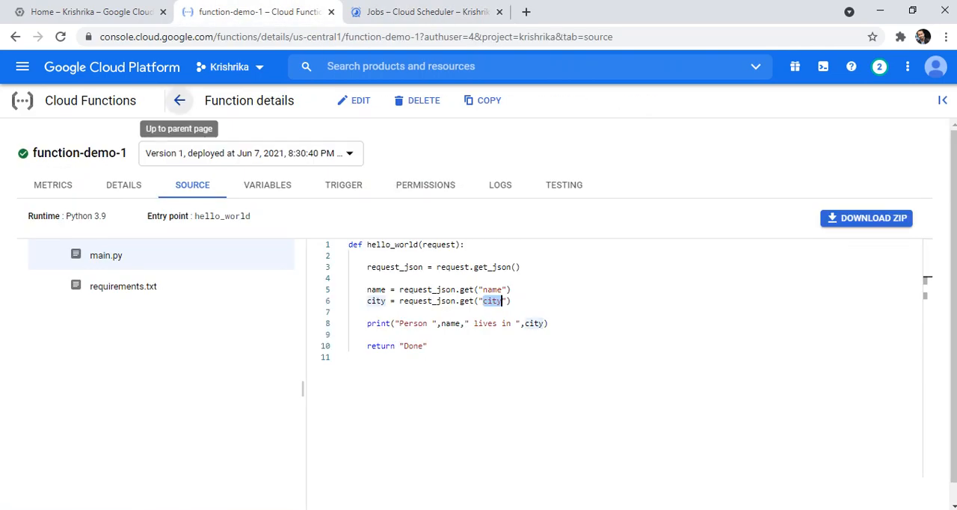
click(179, 100)
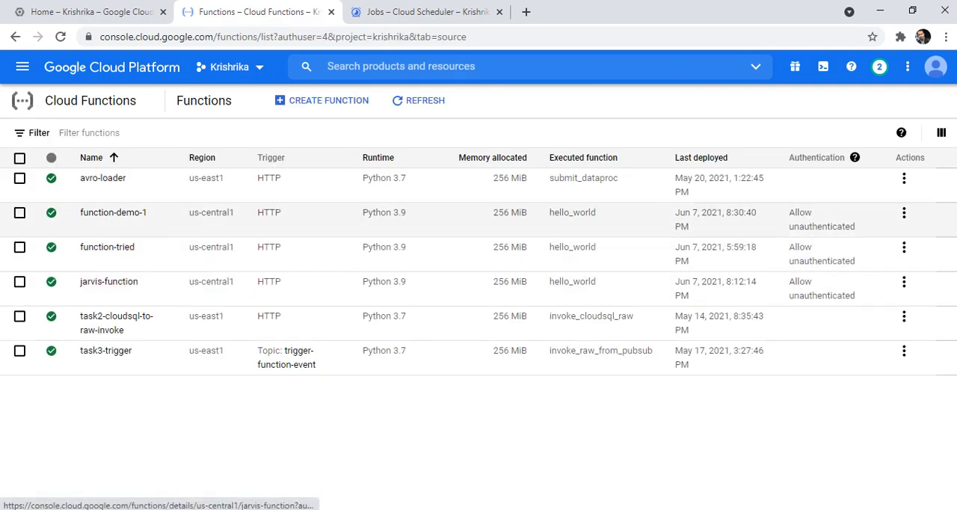
click(113, 212)
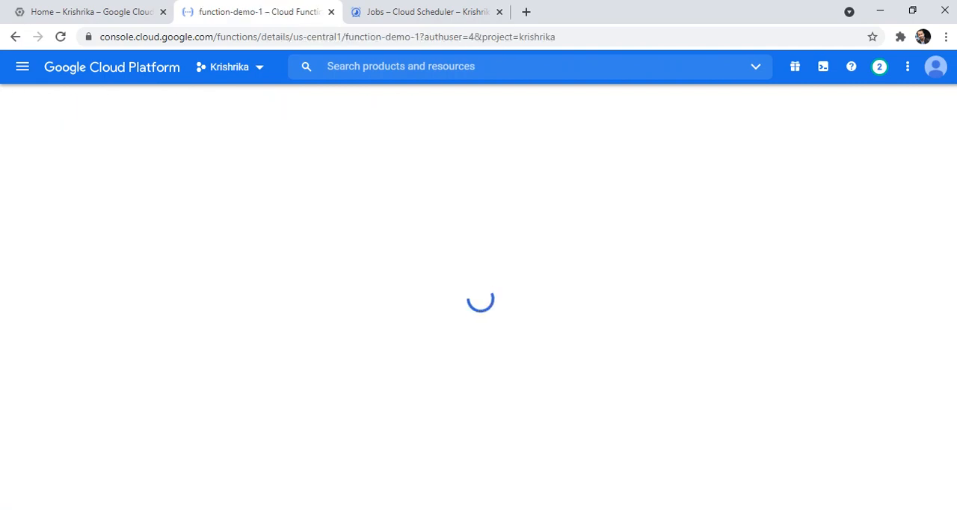
click(500, 185)
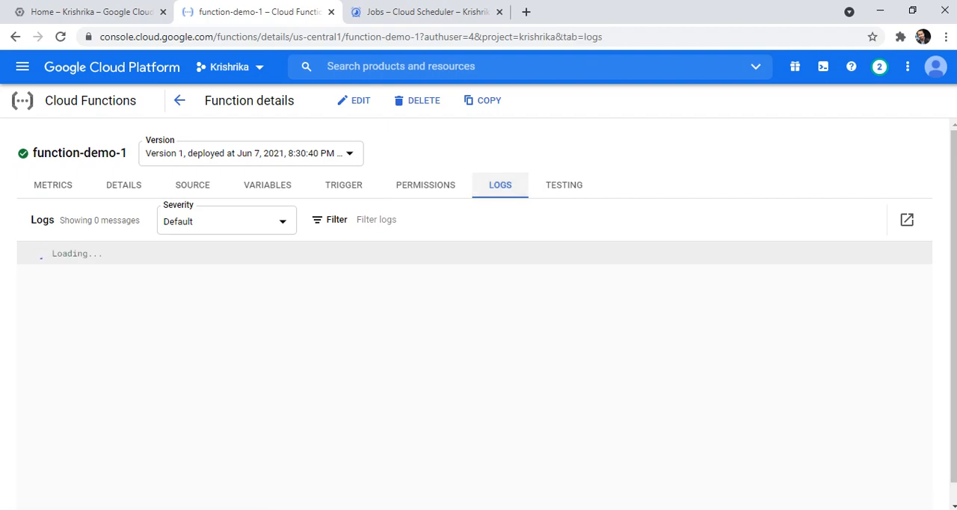
- Select job-demo-1 in the Cloud Scheduler jobs list and check function-demo-1's logs for the scheduled run
click(428, 12)
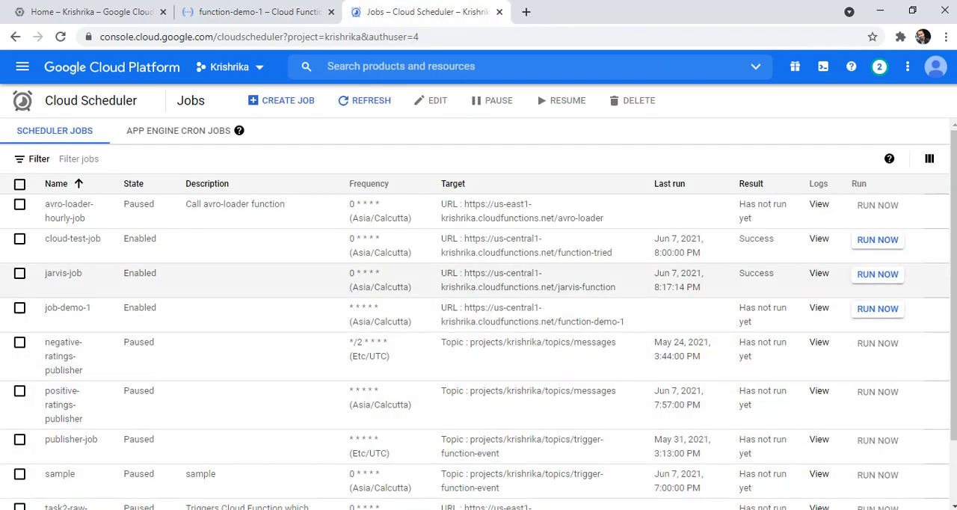
click(819, 308)
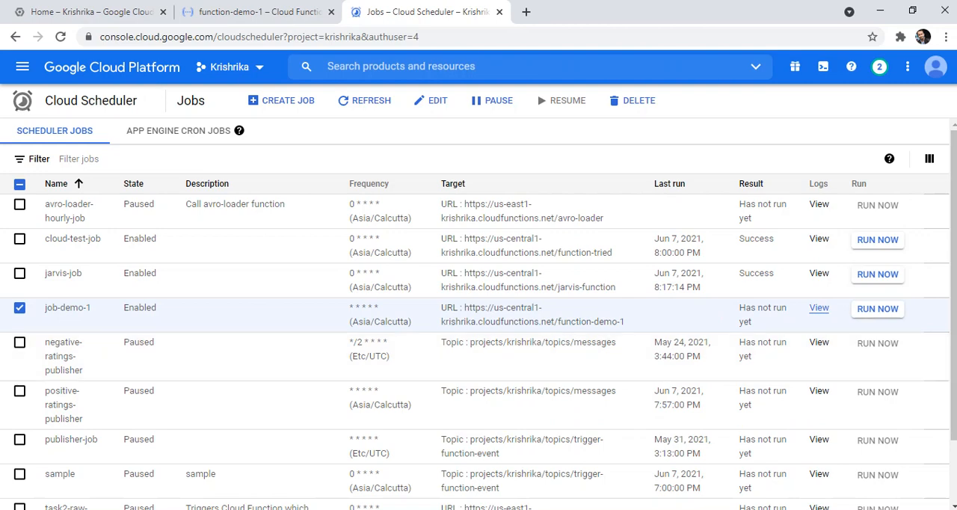
click(888, 313)
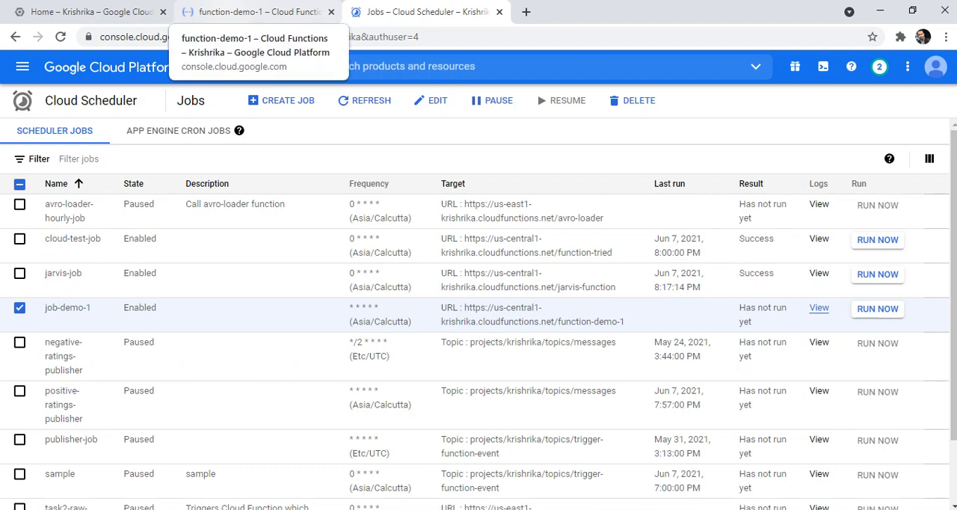
click(254, 12)
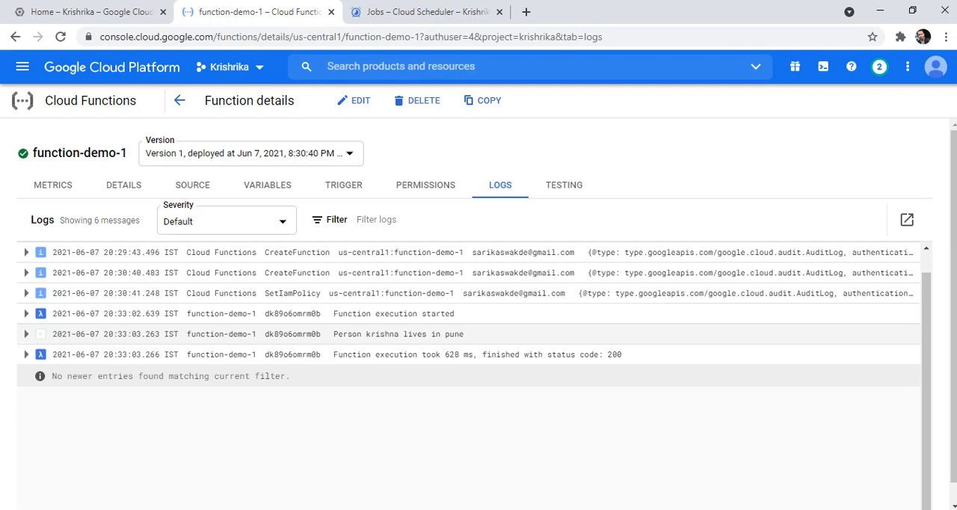
- Edit job-demo-1's target so the JSON body holds a different person's name under "name" and "newyork" under "city"
click(419, 12)
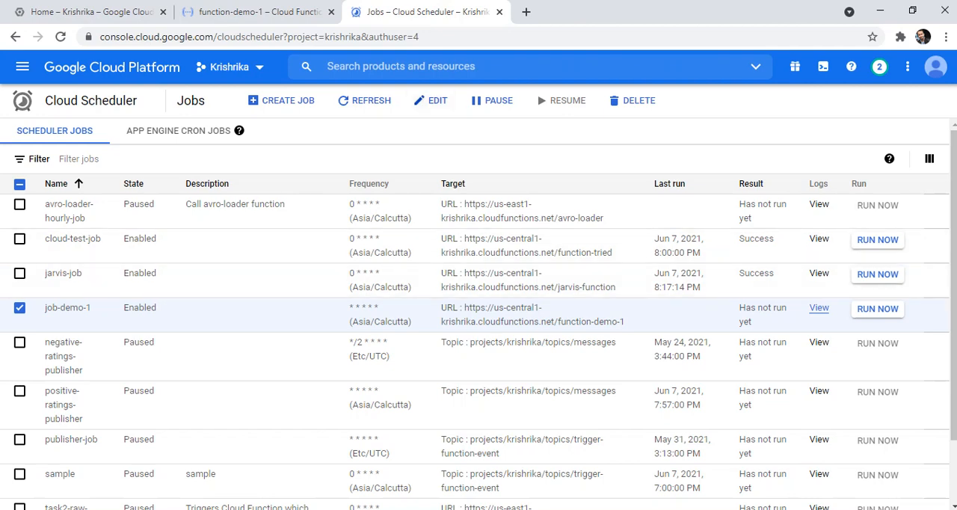
click(431, 100)
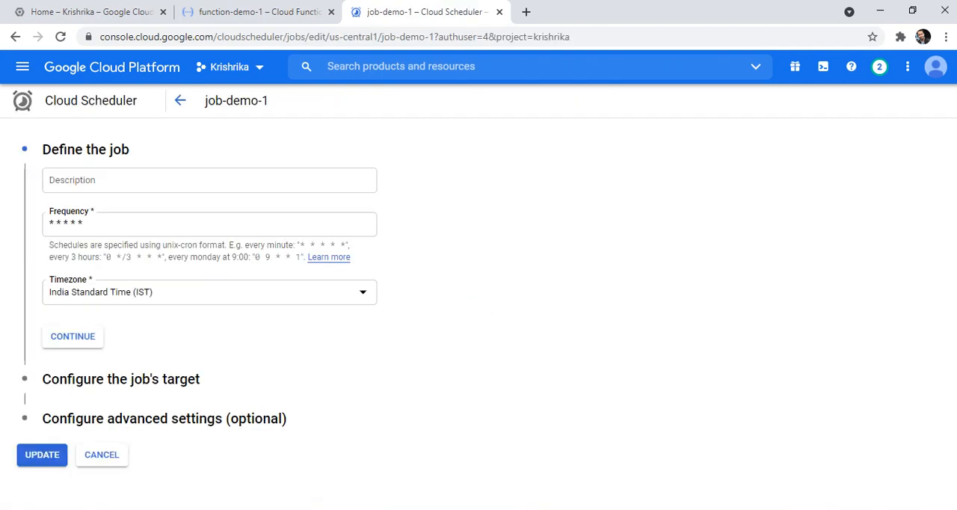
click(72, 336)
scroll(210, 299, down, 3)
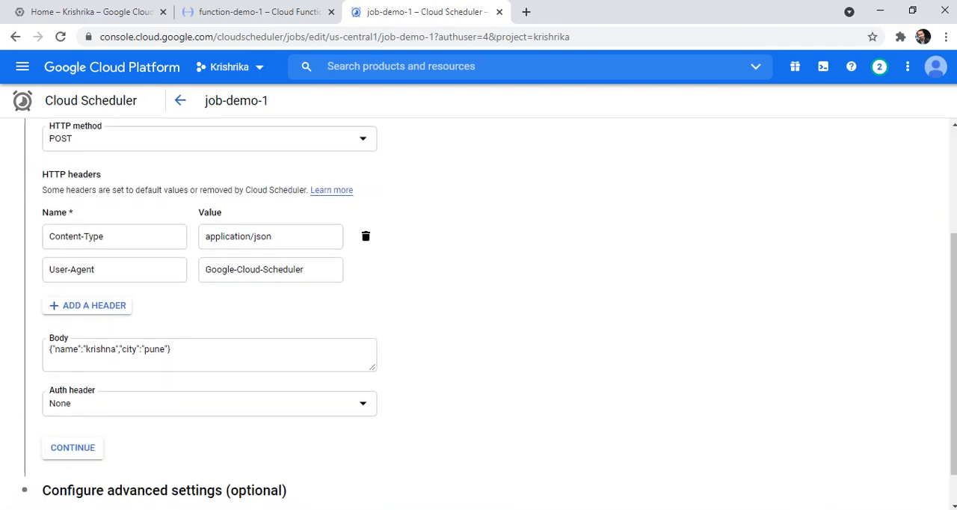
double_click(101, 349)
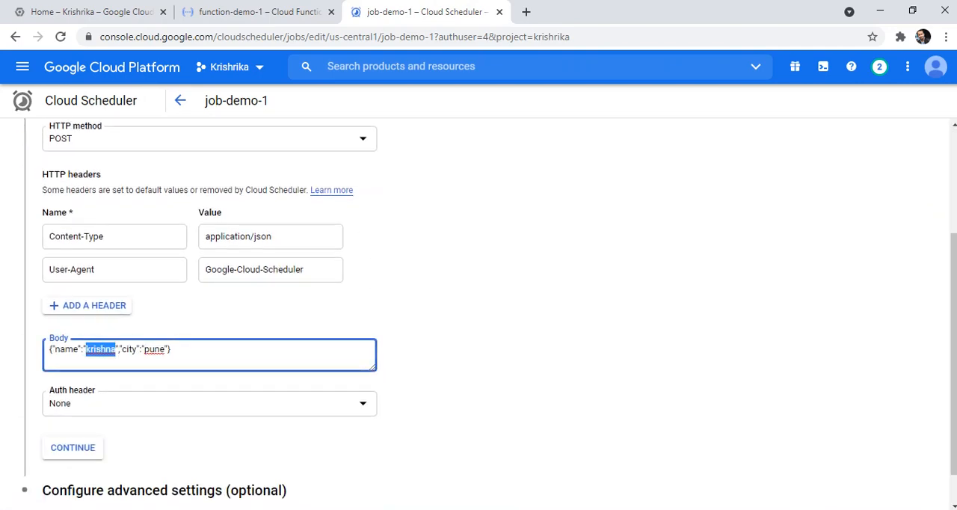
text(john)
double_click(143, 349)
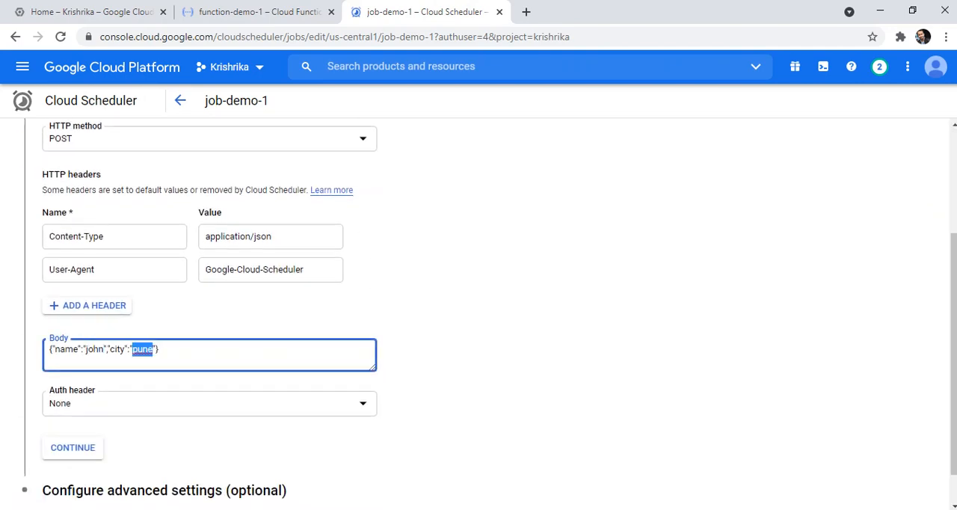
key(BackSpace)
text(newyork)
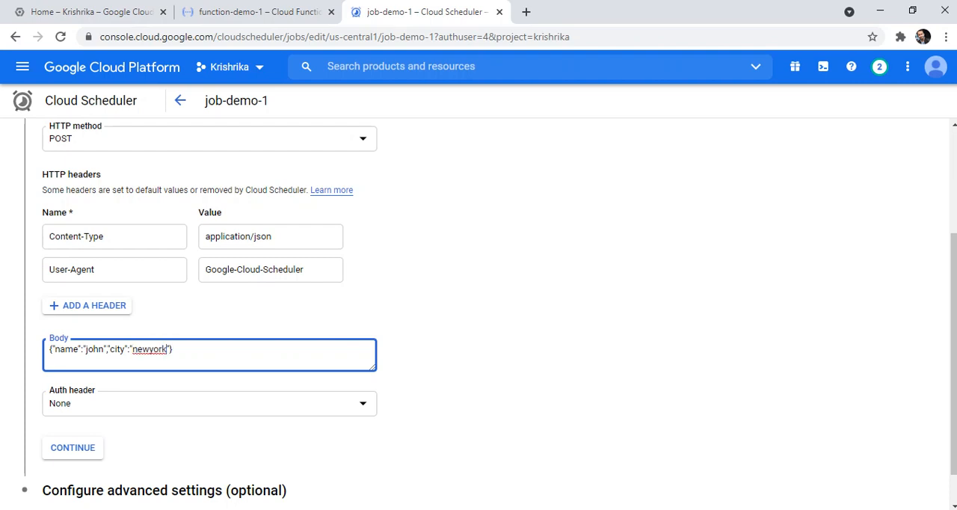
- Leave job-demo-1's advanced settings as they are and save the job update
click(72, 448)
scroll(73, 447, down, 2)
click(42, 484)
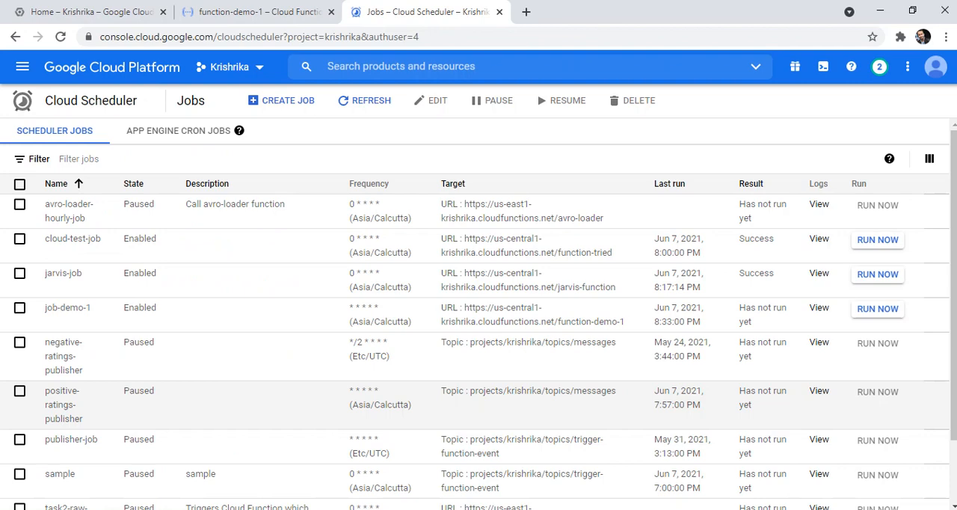
- Select job-demo-1, check function-demo-1's logs for a new run, and open the job's execution logs in a separate browser tab
click(19, 307)
click(258, 12)
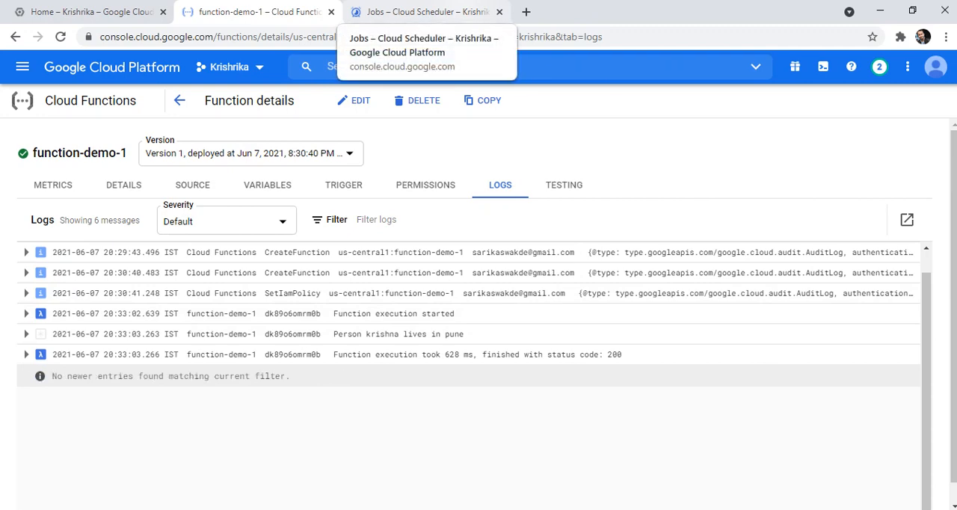
click(419, 12)
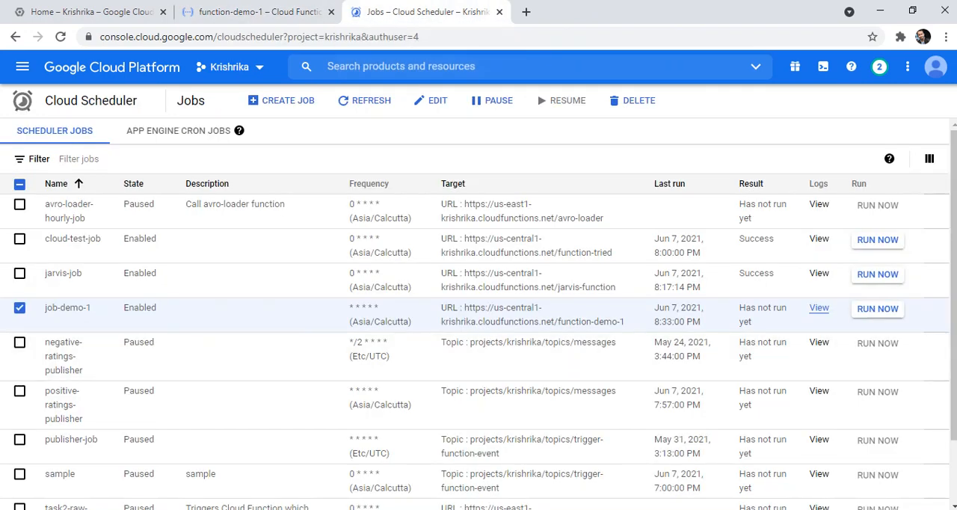
right_click(819, 308)
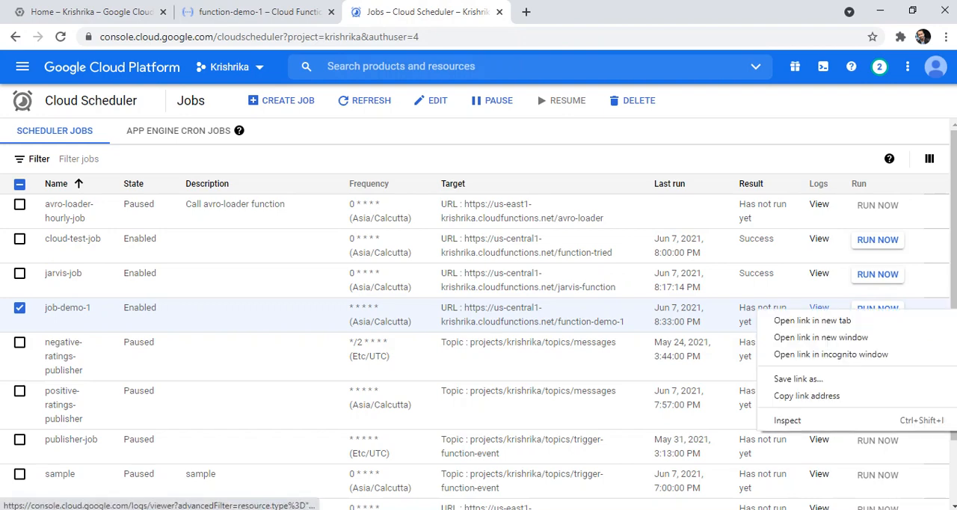
click(792, 320)
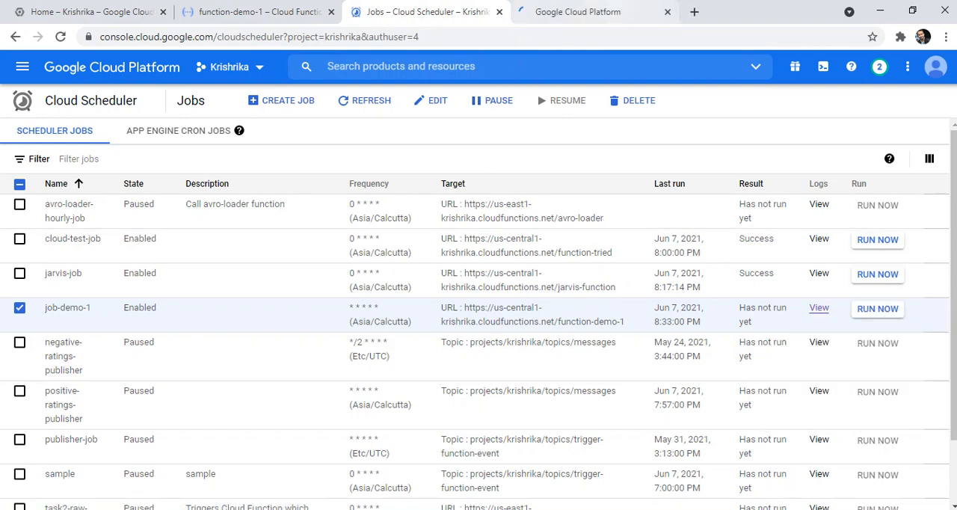
- Read function-demo-1's log output for the updated body and expand the latest AttemptFinished entry in job-demo-1's execution logs
click(258, 12)
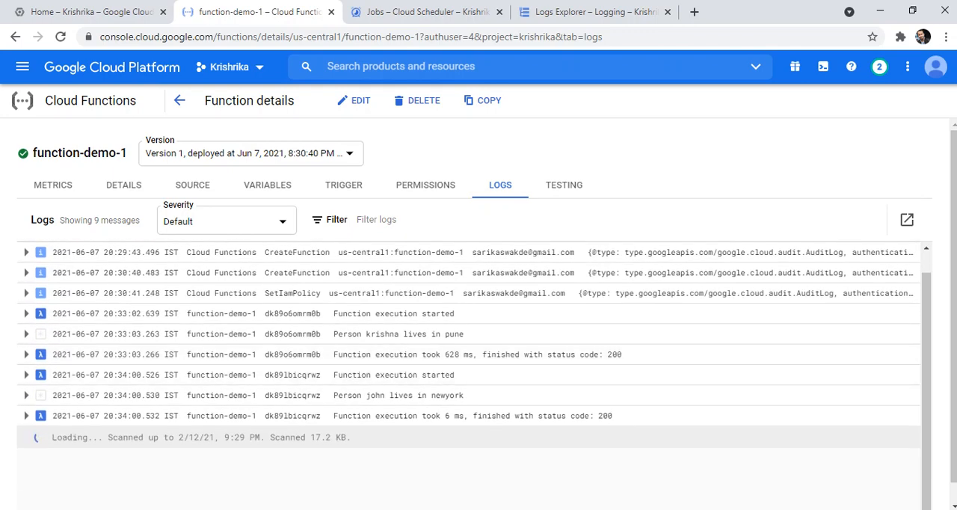
click(590, 12)
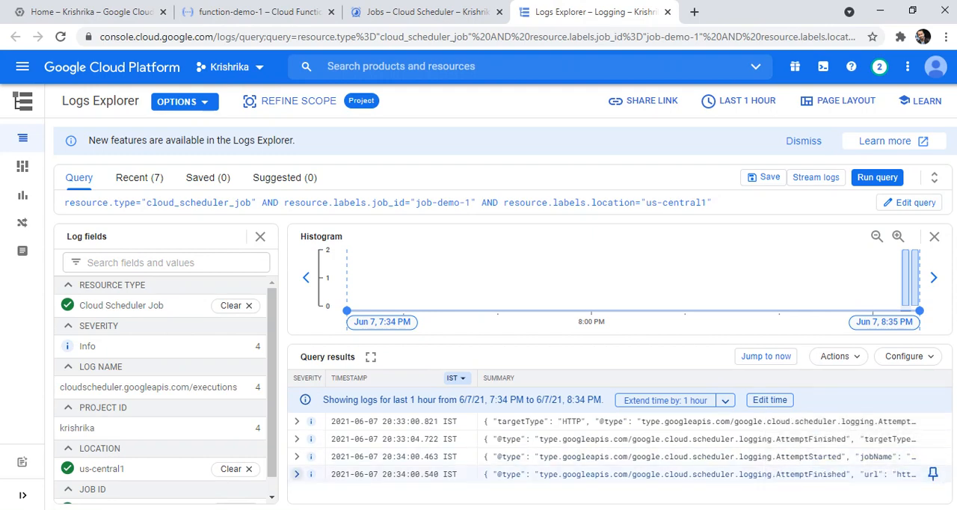
click(297, 474)
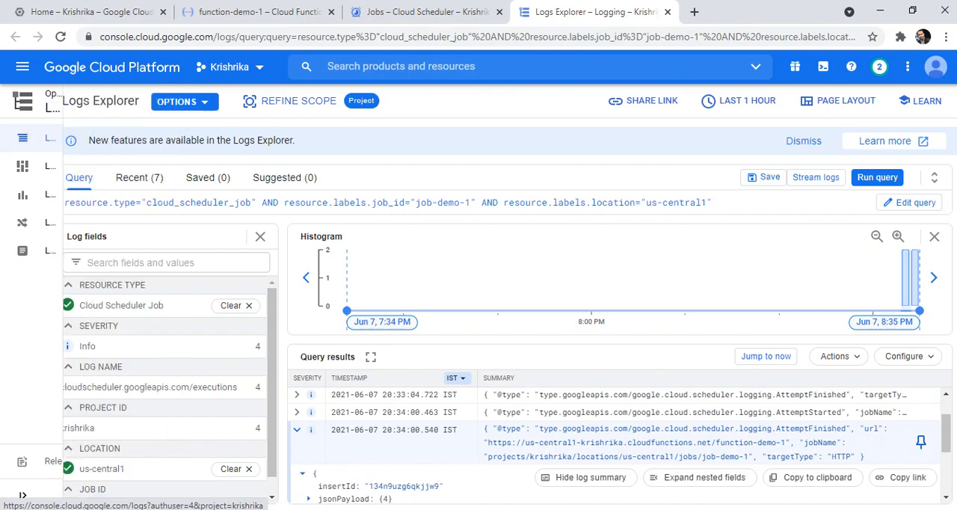
- Check job-demo-1 in the jobs list and examine function-demo-1's logs for further every-minute runs
click(419, 12)
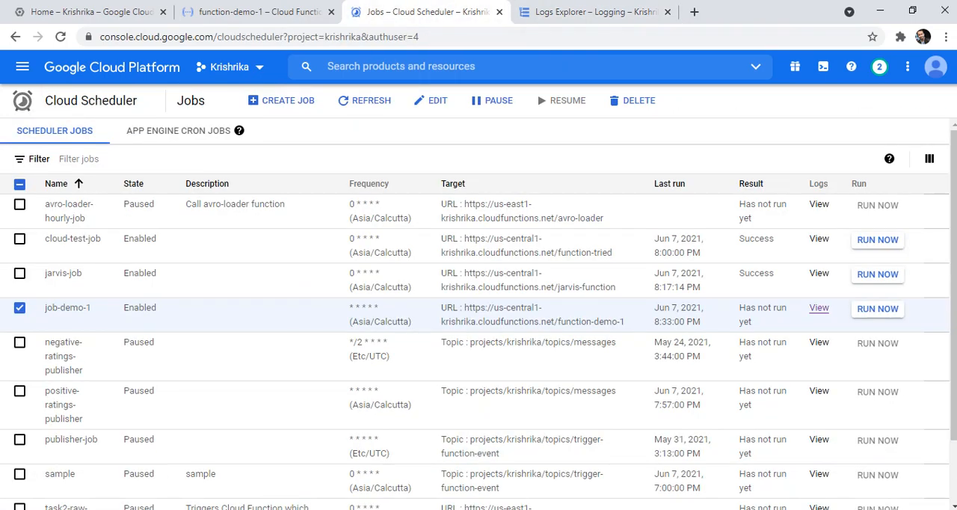
click(258, 11)
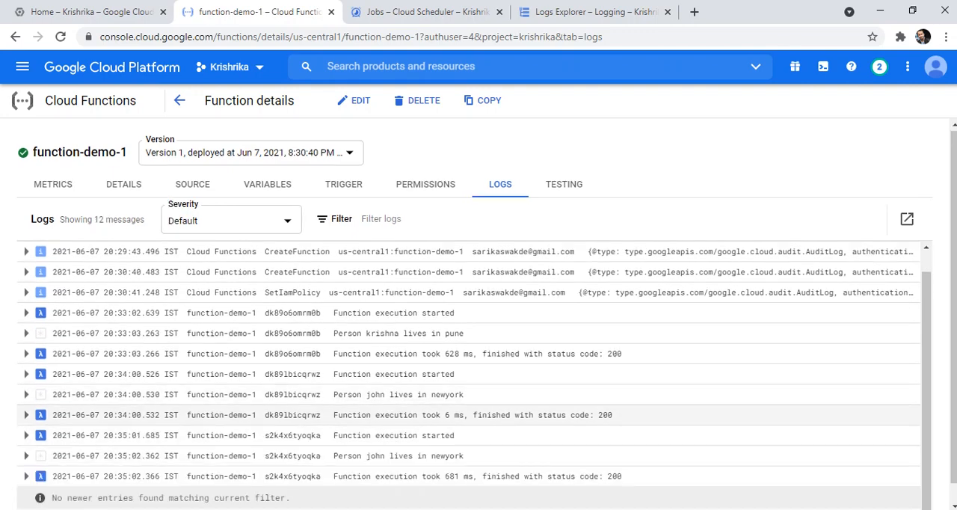
scroll(479, 415, down, 1)
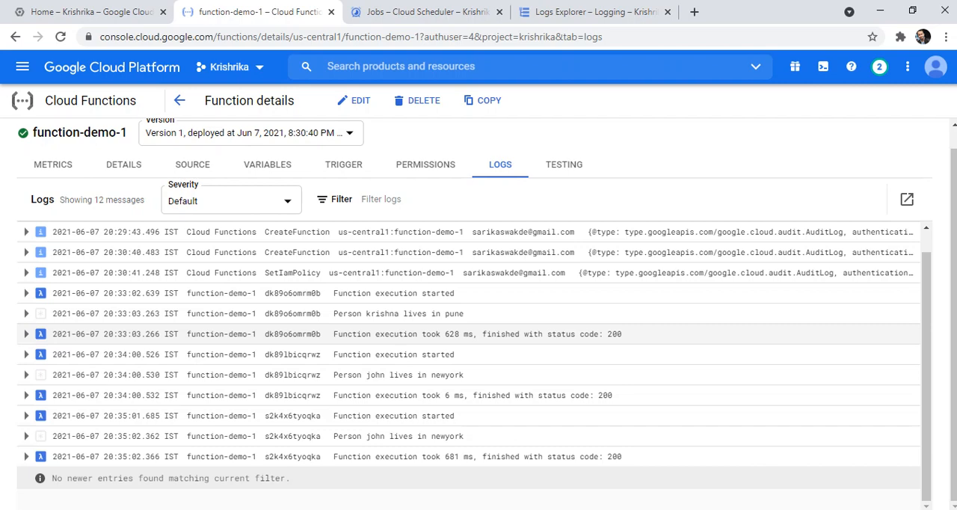
- Return to the Cloud Scheduler jobs list and pause job-demo-1
click(423, 12)
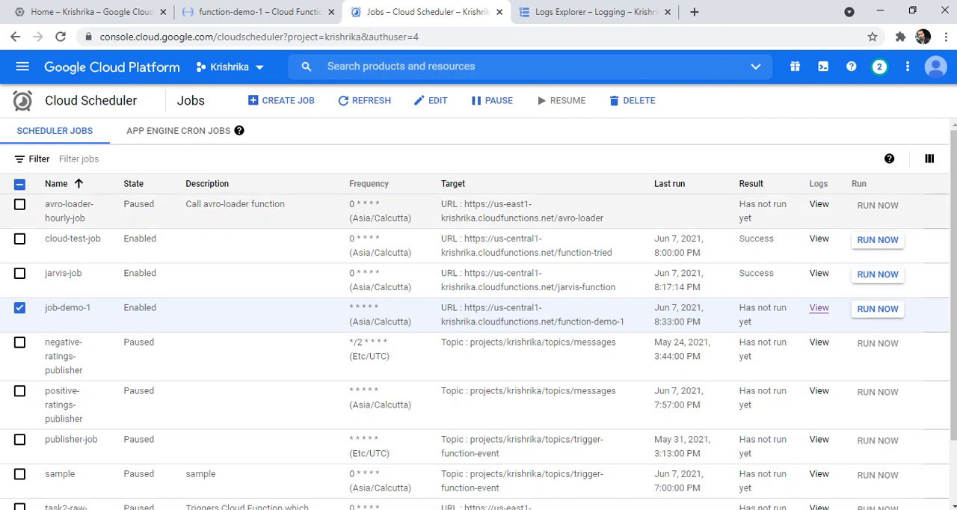
click(492, 100)
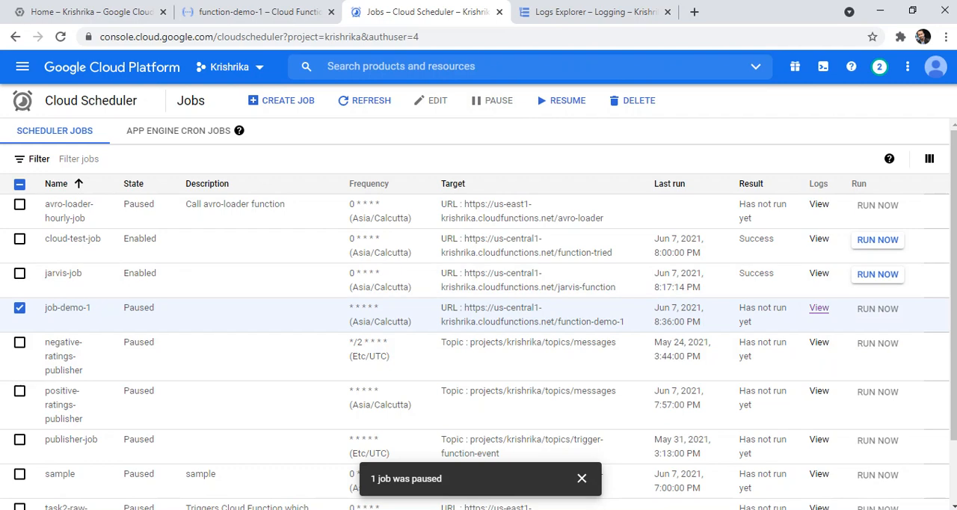
- Go back from function-demo-1's logs to the Cloud Functions list and return to the scheduler jobs list
click(285, 12)
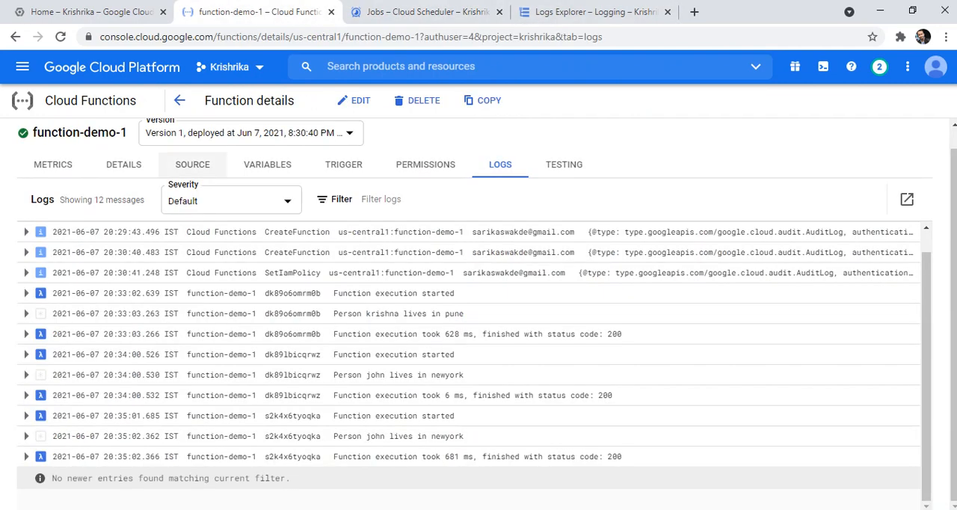
click(179, 100)
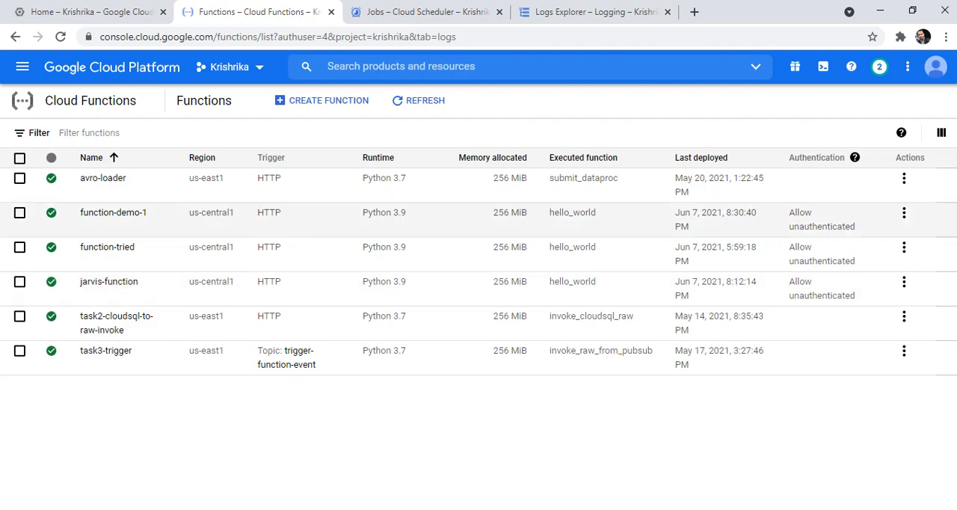
click(426, 12)
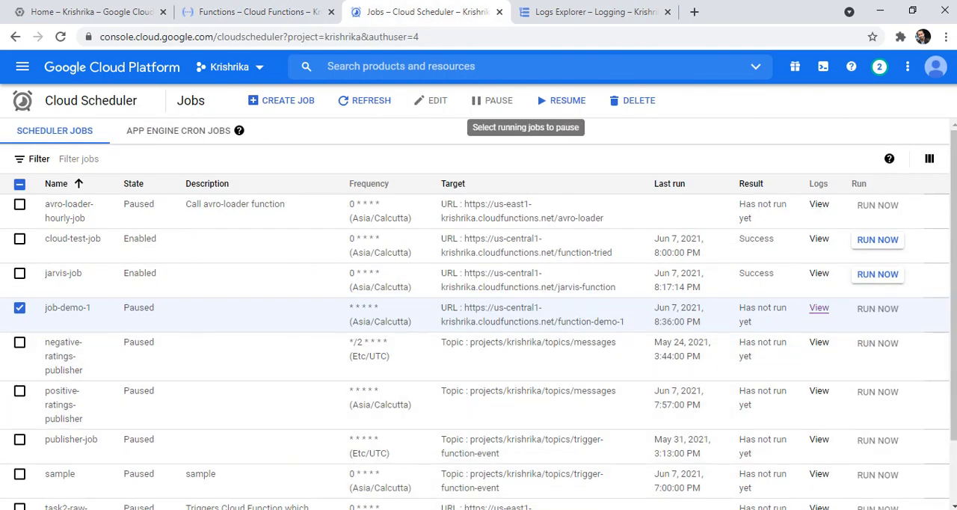